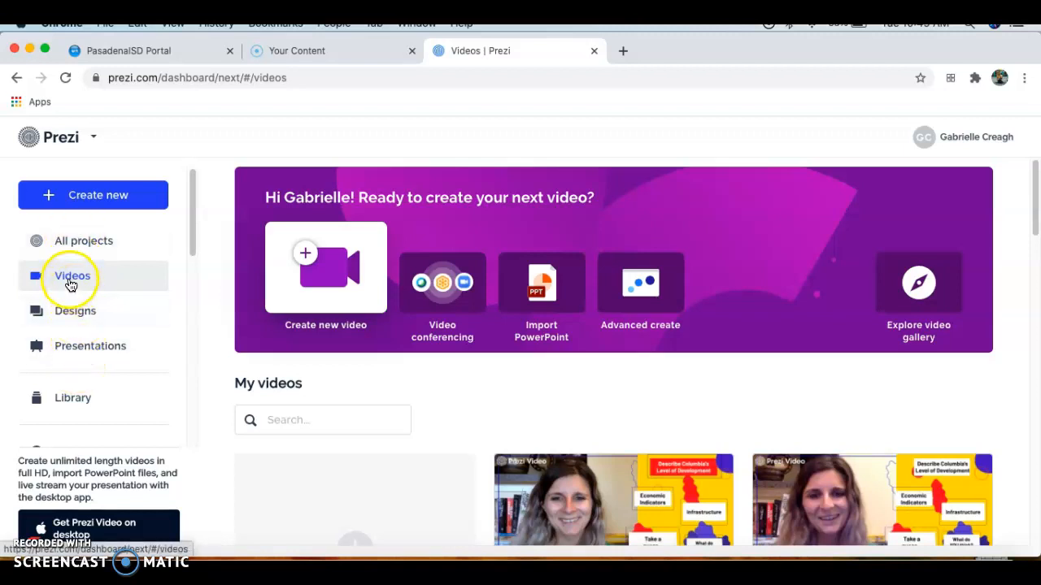
# Step: Start a new project with Advanced create from the Videos section of the dashboard
pyautogui.click(71, 283)
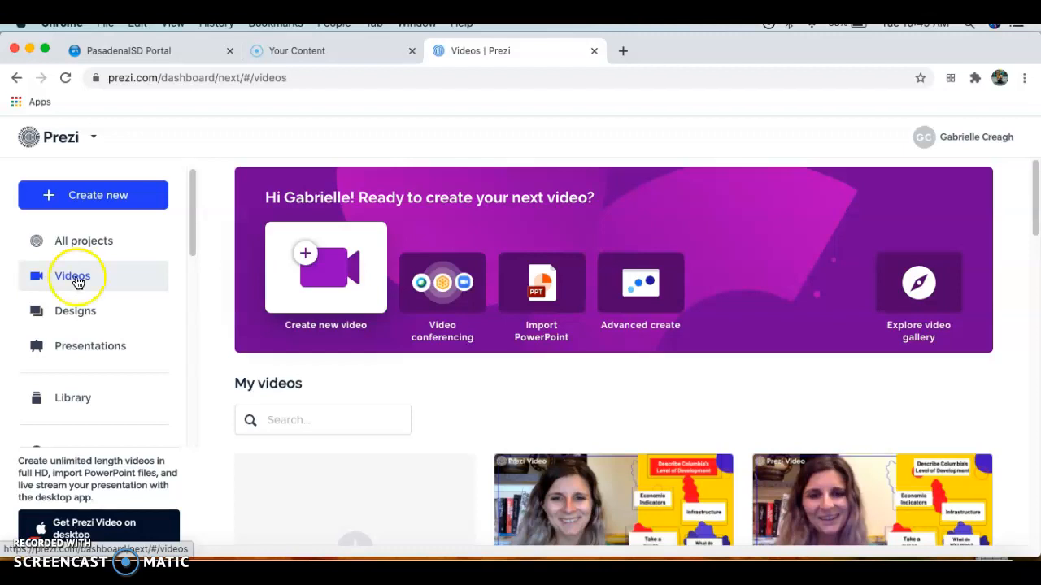
pyautogui.click(634, 297)
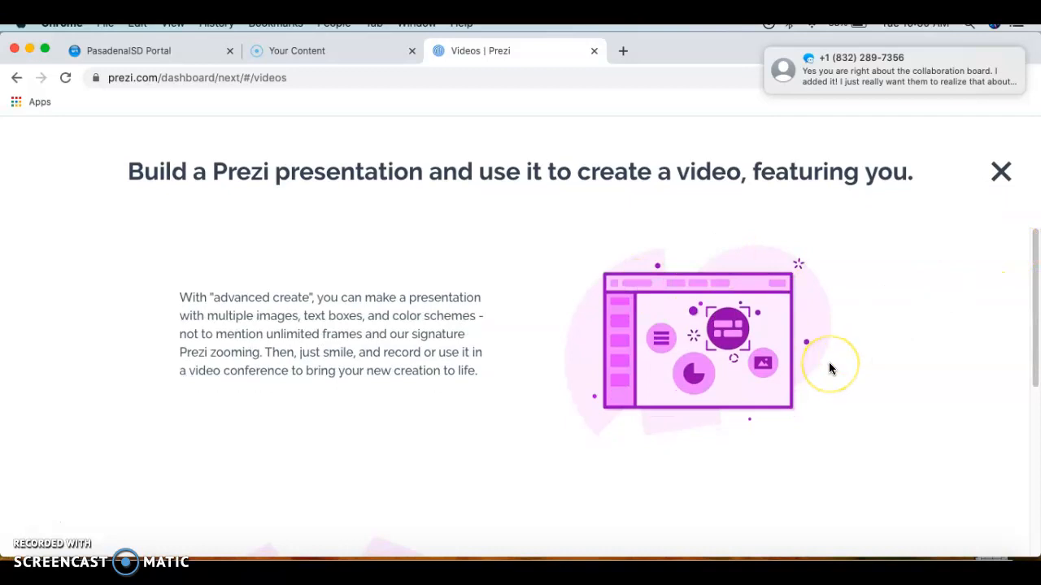
pyautogui.scroll(-5, 830, 366)
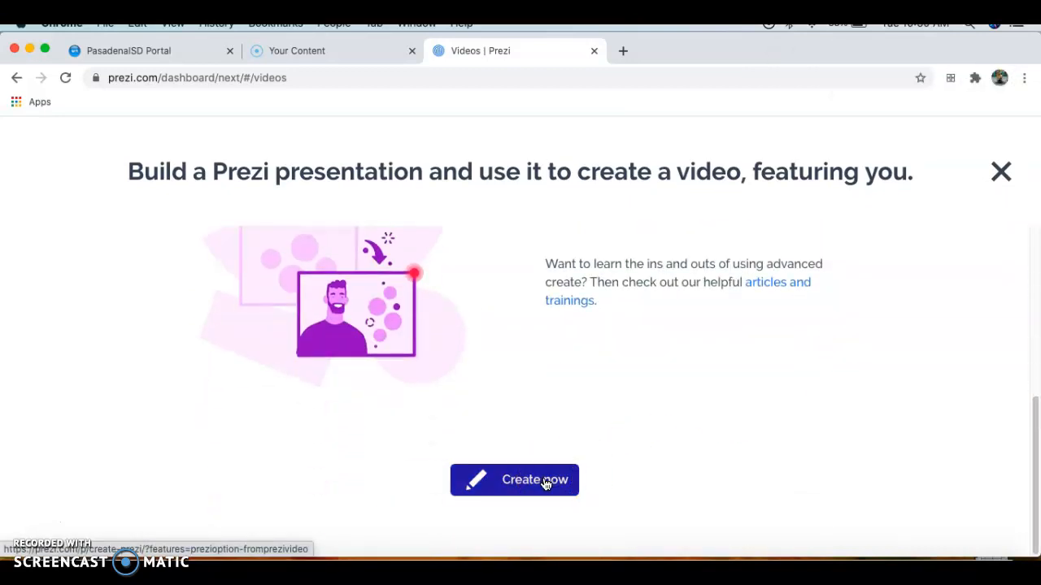
pyautogui.click(546, 481)
# Step: Turn on Do Not Disturb for the computer's notifications and return to the template chooser
pyautogui.click(1016, 25)
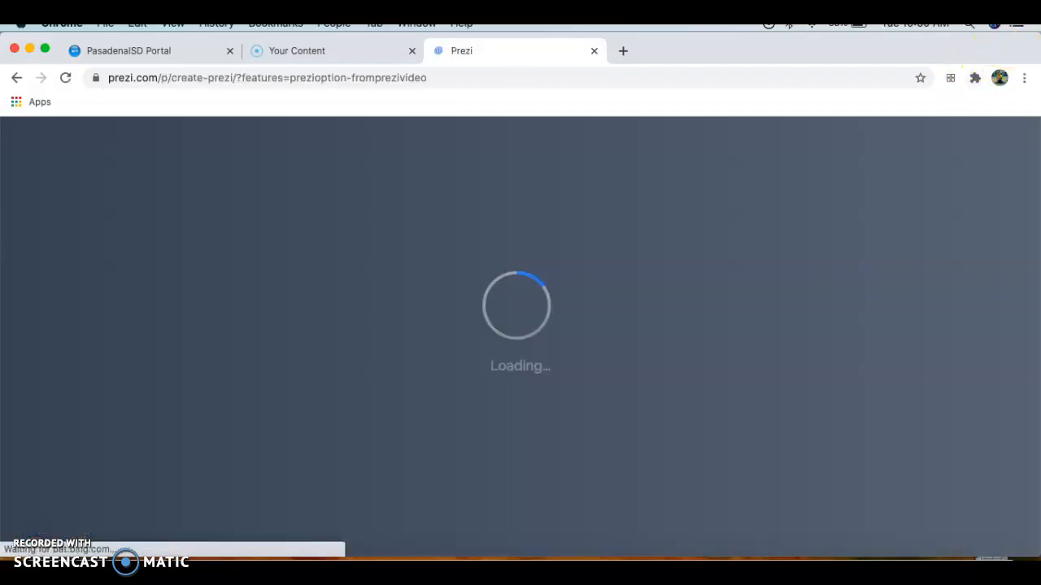
pyautogui.scroll(2, 906, 130)
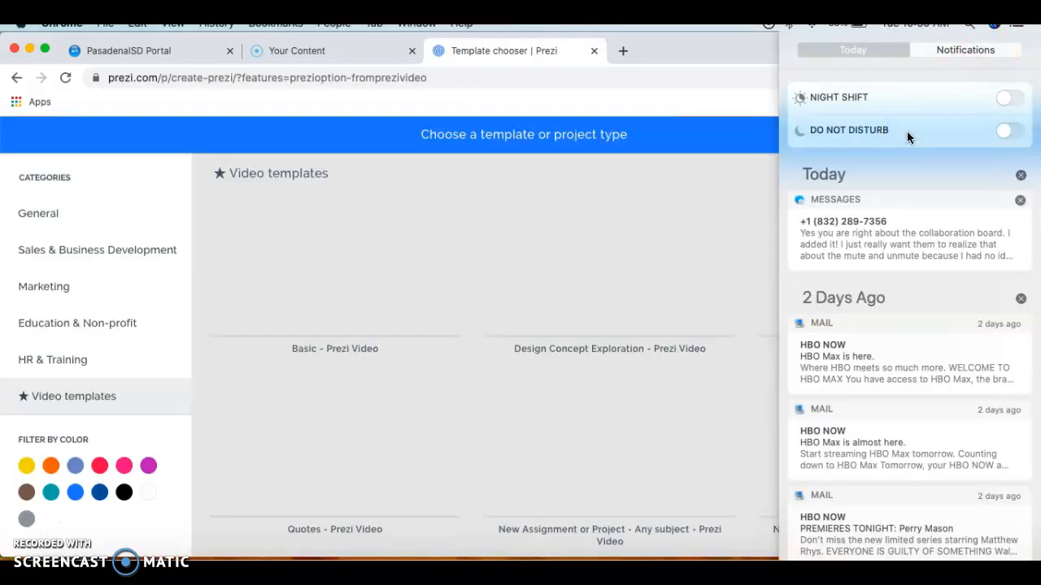
pyautogui.click(1003, 129)
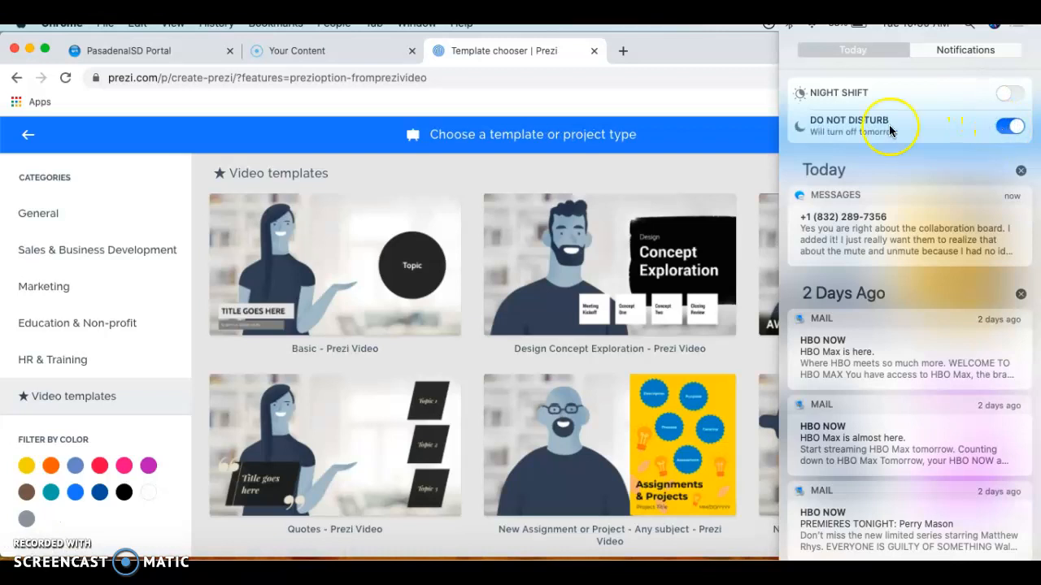
pyautogui.click(668, 59)
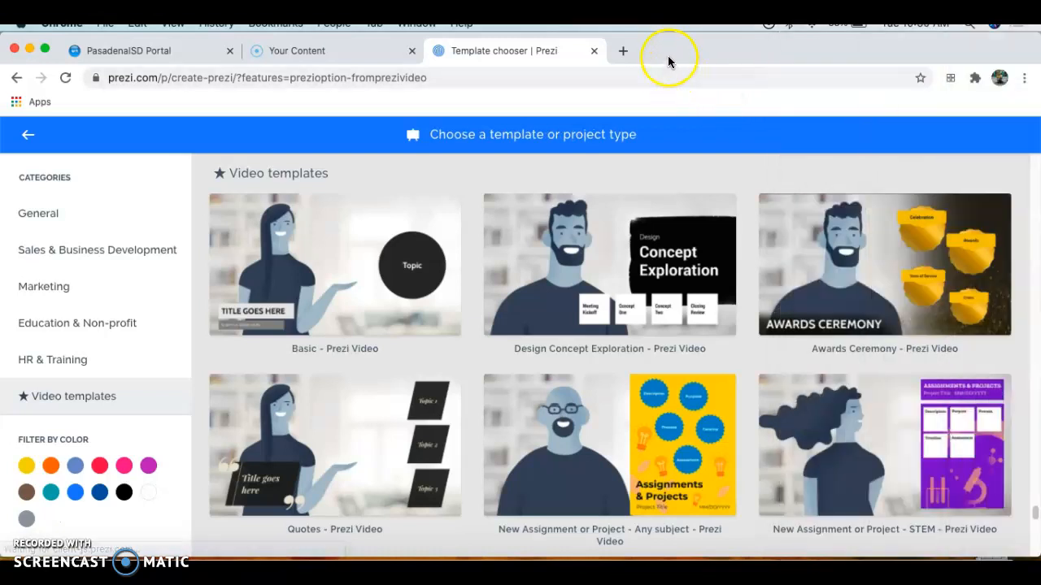
# Step: Find the "Executive Coaching - Prezi Video" template among the video templates and use it for the project
pyautogui.scroll(-2, 717, 307)
pyautogui.scroll(-3, 717, 308)
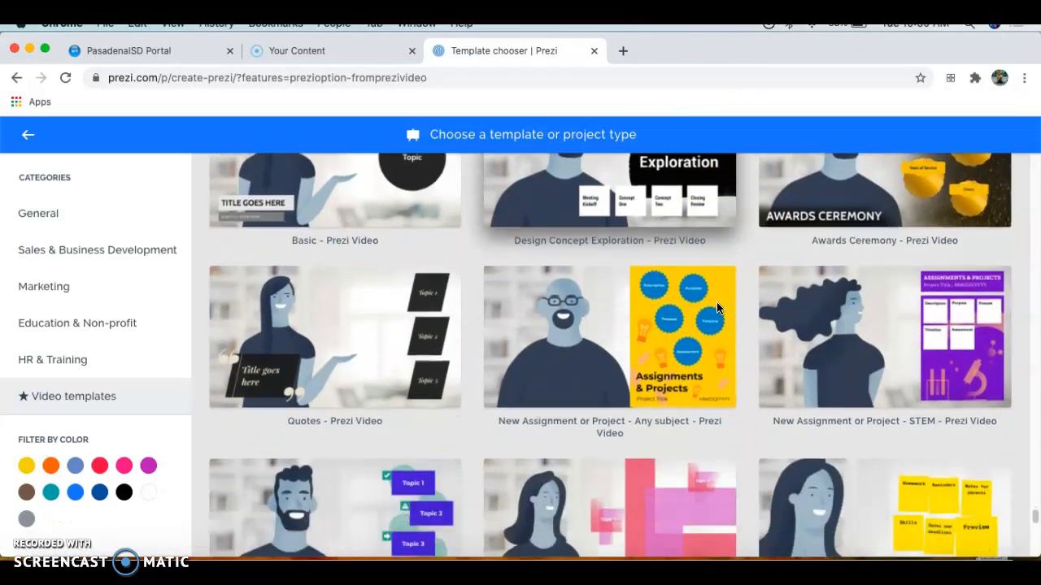
pyautogui.scroll(-6, 718, 307)
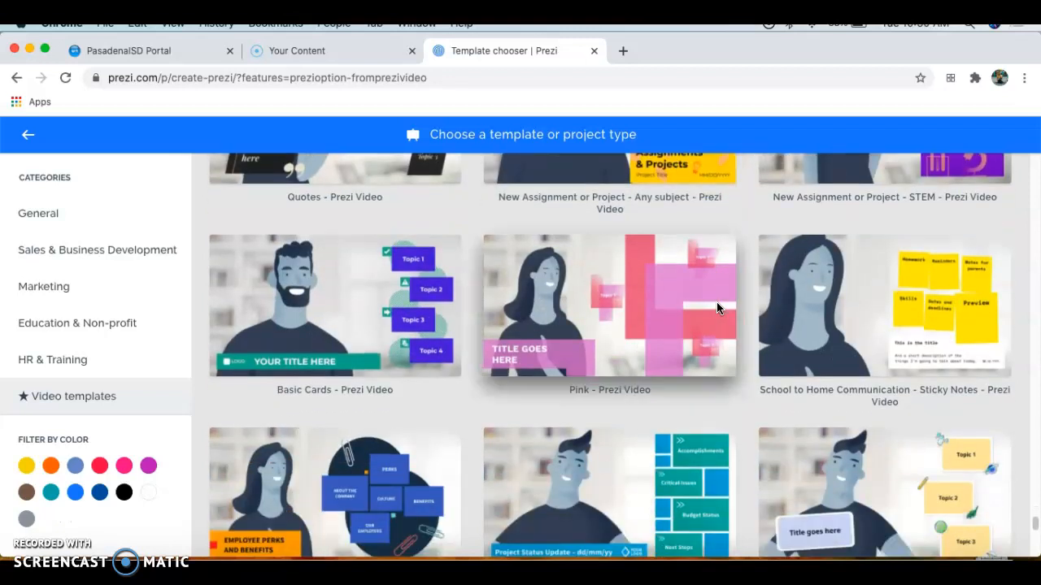
pyautogui.scroll(-5, 717, 303)
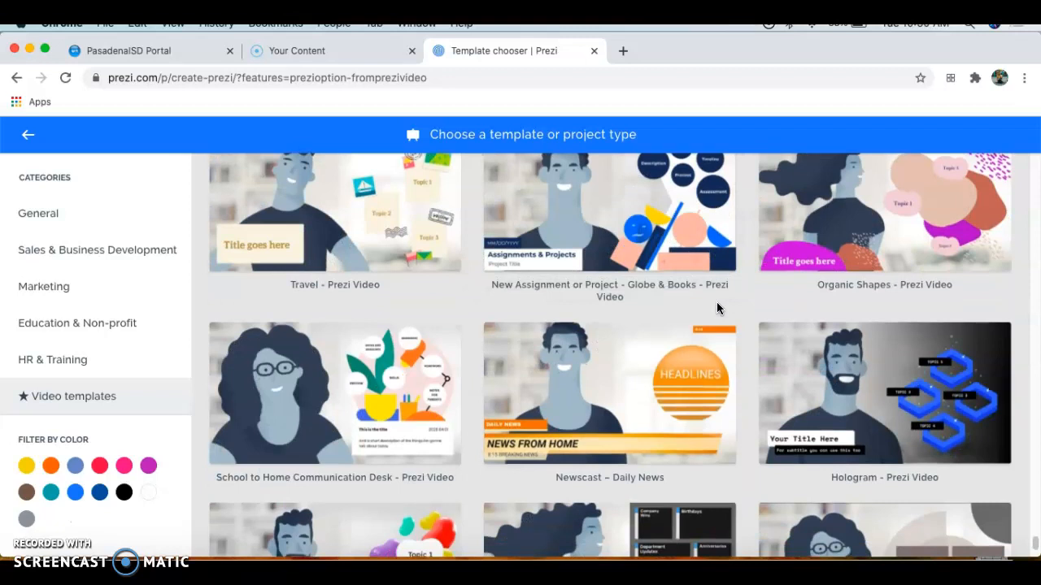
pyautogui.scroll(-4, 716, 307)
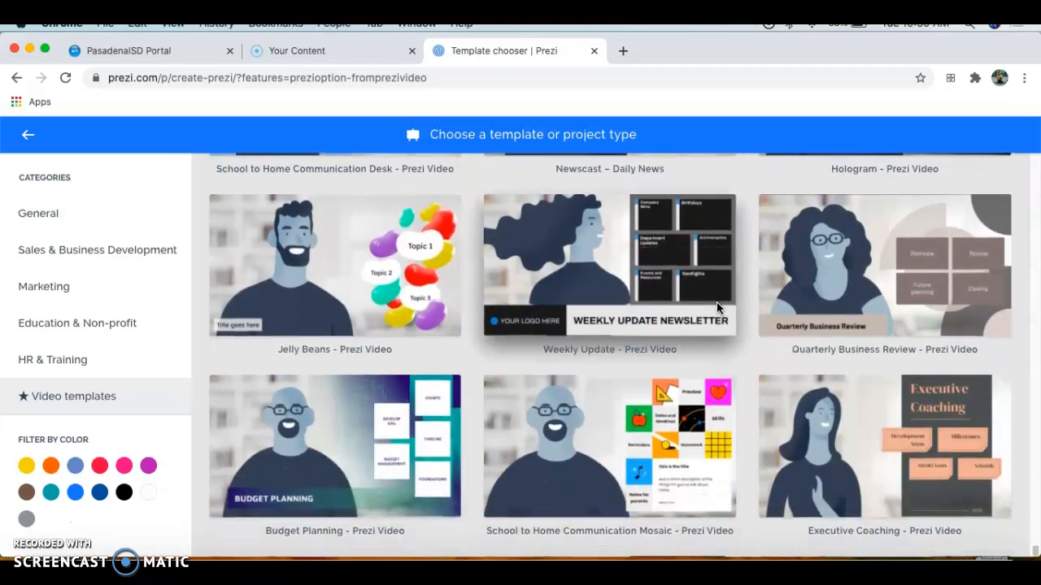
pyautogui.scroll(-2, 840, 462)
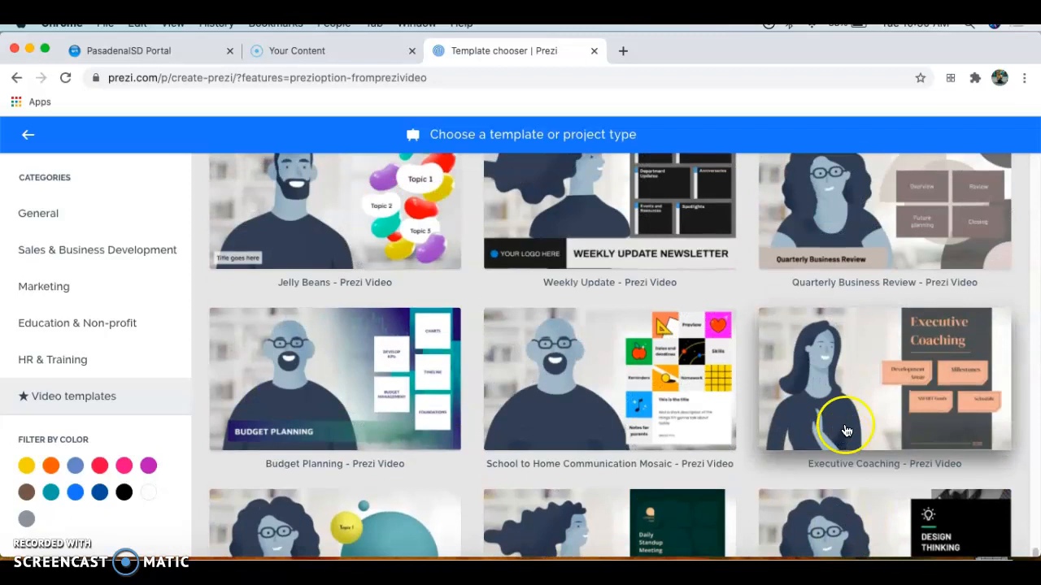
pyautogui.click(846, 431)
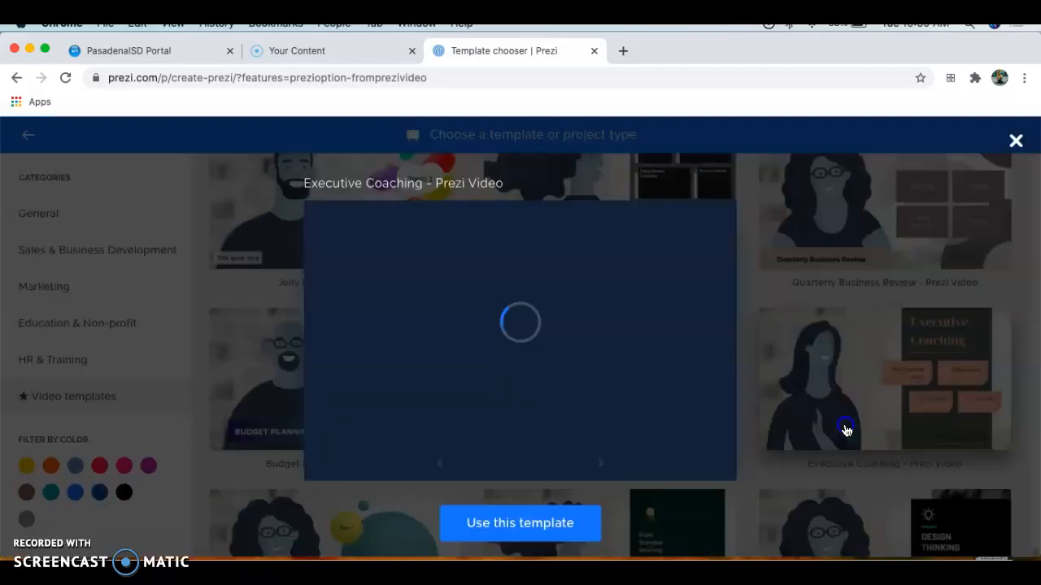
pyautogui.click(535, 525)
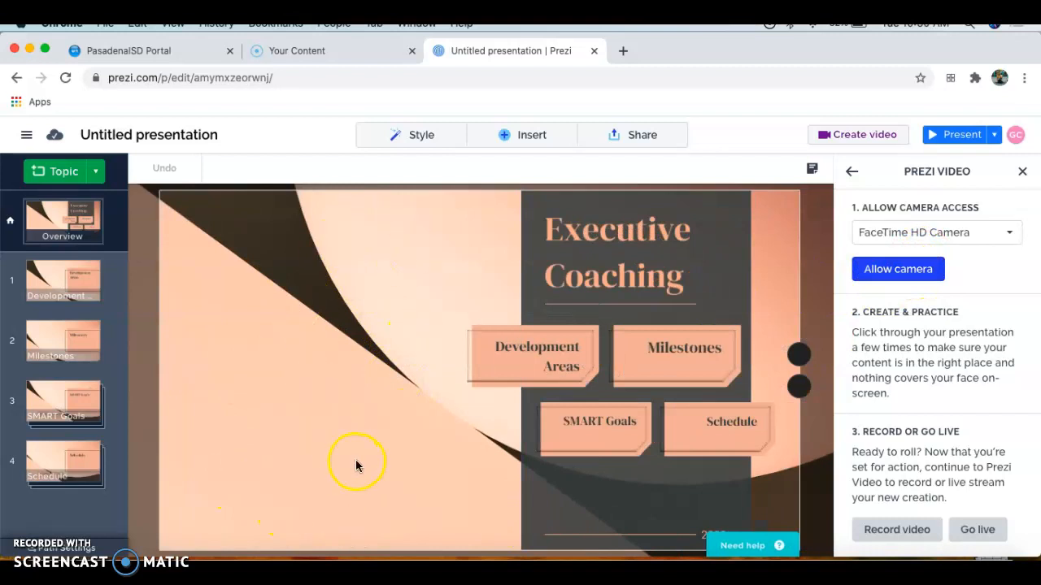
# Step: Select the entire "Executive Coaching" title text on the overview slide for editing
pyautogui.click(626, 236)
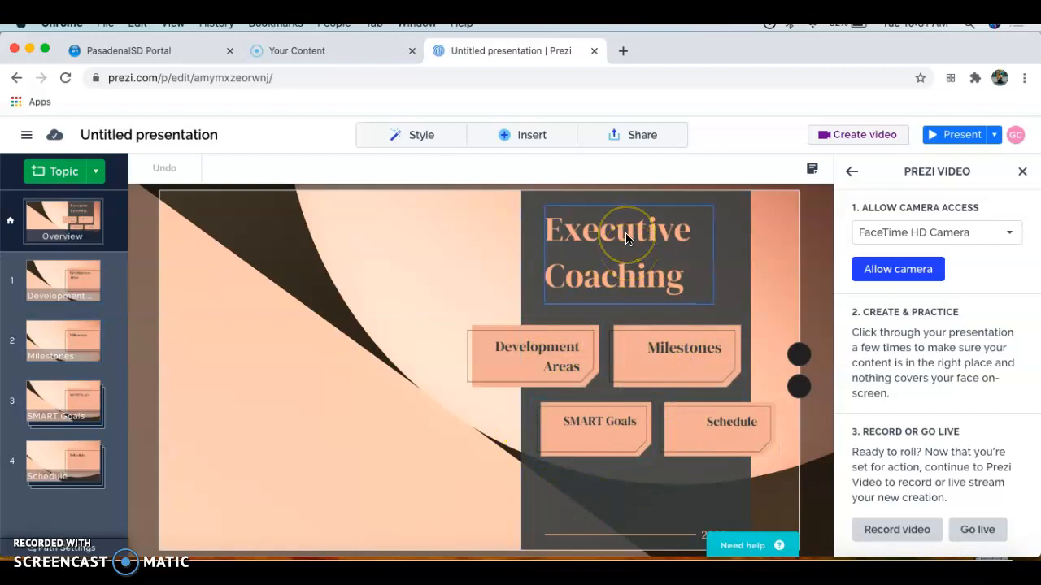
pyautogui.doubleClick(627, 235)
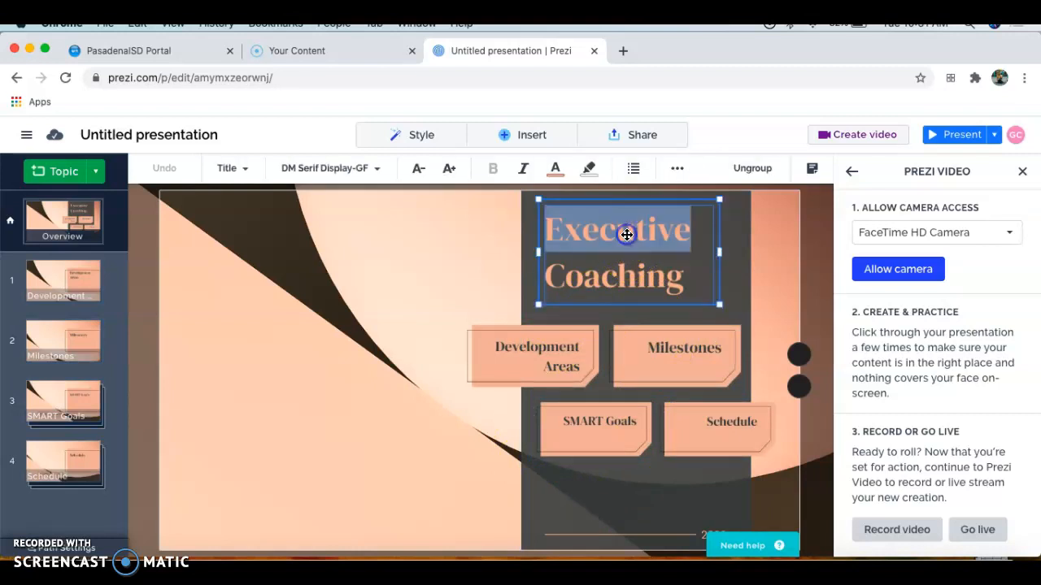
pyautogui.click(627, 235)
pyautogui.doubleClick(631, 280)
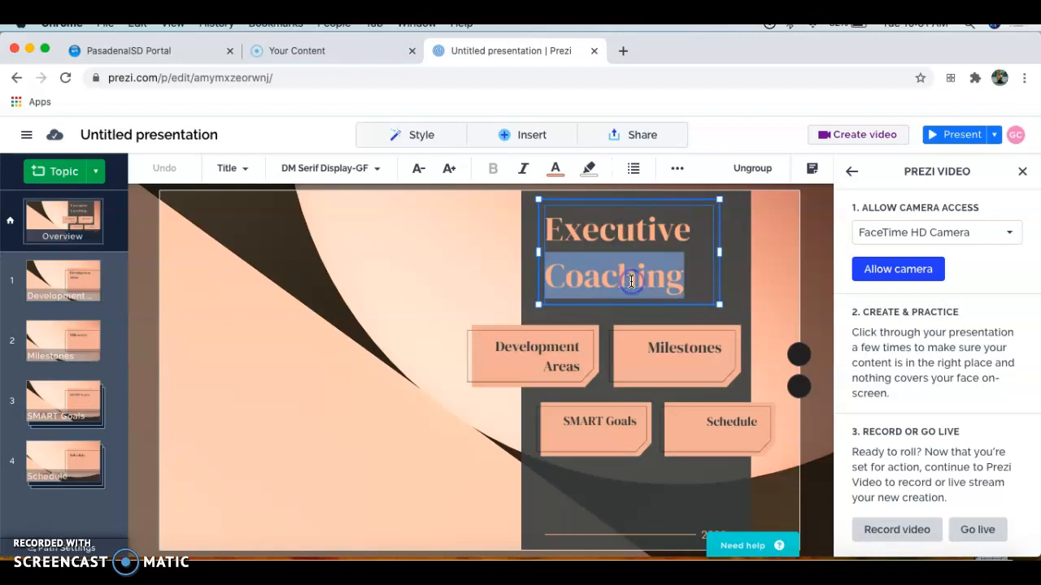
pyautogui.moveTo(688, 279); pyautogui.dragTo(548, 226)
pyautogui.write('How ')
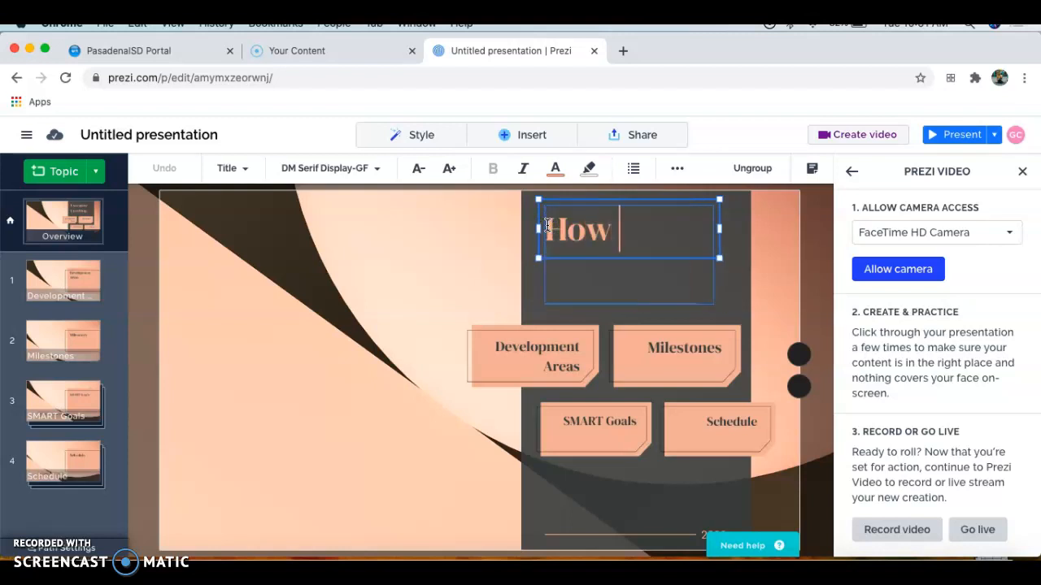
pyautogui.write('to M')
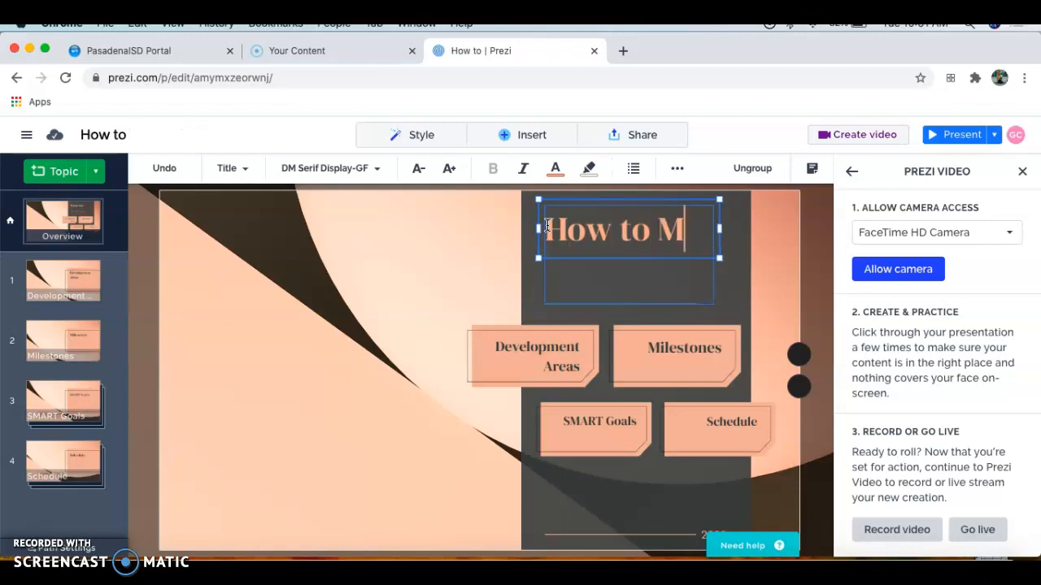
pyautogui.press('BackSpace')
pyautogui.press('BackSpace')
pyautogui.press('BackSpace')
pyautogui.press('BackSpace')
pyautogui.press('BackSpace')
pyautogui.press('BackSpace')
pyautogui.press('BackSpace')
pyautogui.press('BackSpace')
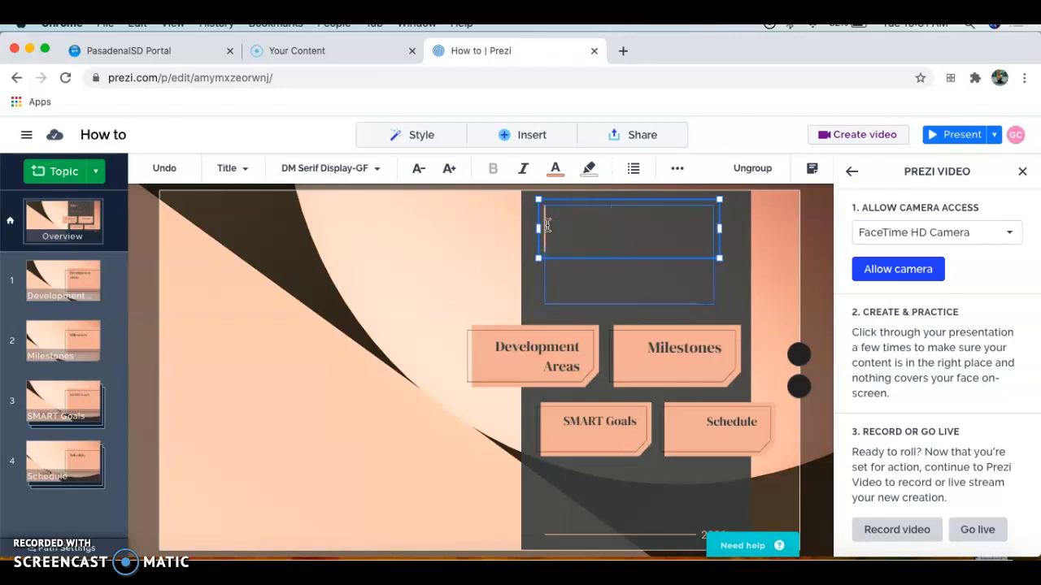
# Step: Enter "Making a Prezi Video" as the overview slide's title and center-align it
pyautogui.write('Making a ')
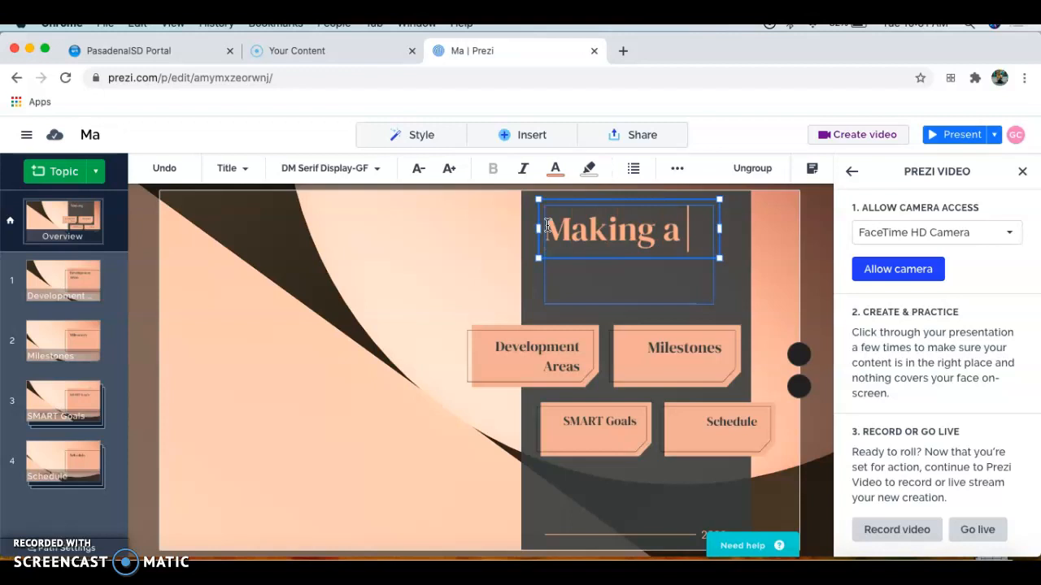
pyautogui.write('Prezi Video')
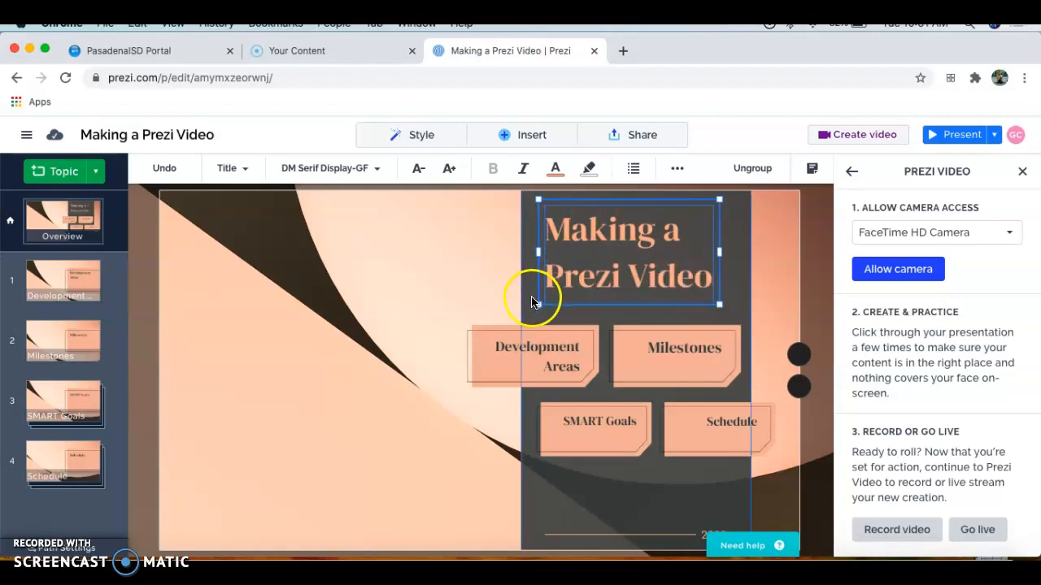
pyautogui.tripleClick(584, 249)
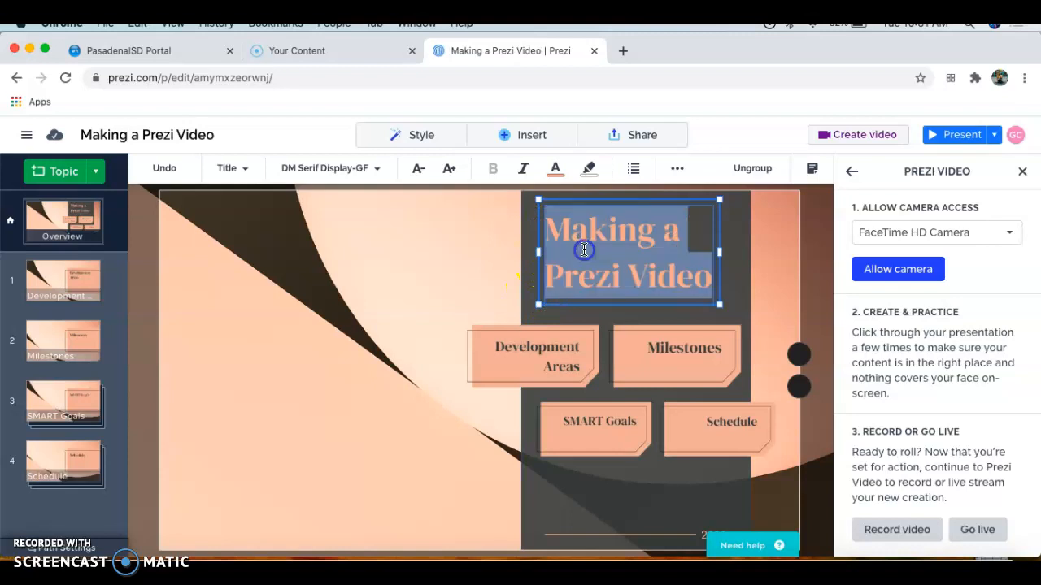
pyautogui.click(673, 169)
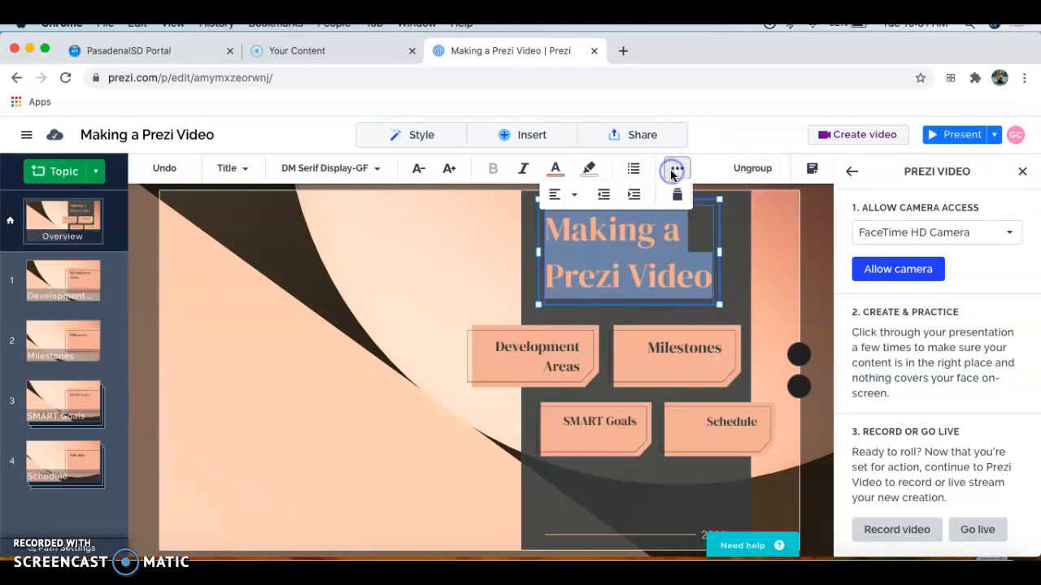
pyautogui.click(560, 192)
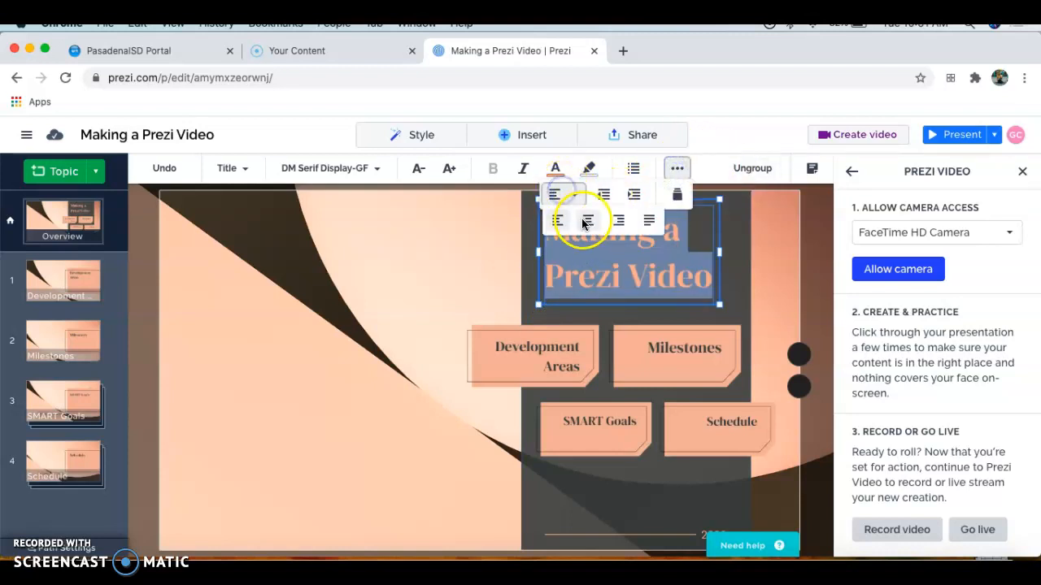
pyautogui.click(721, 254)
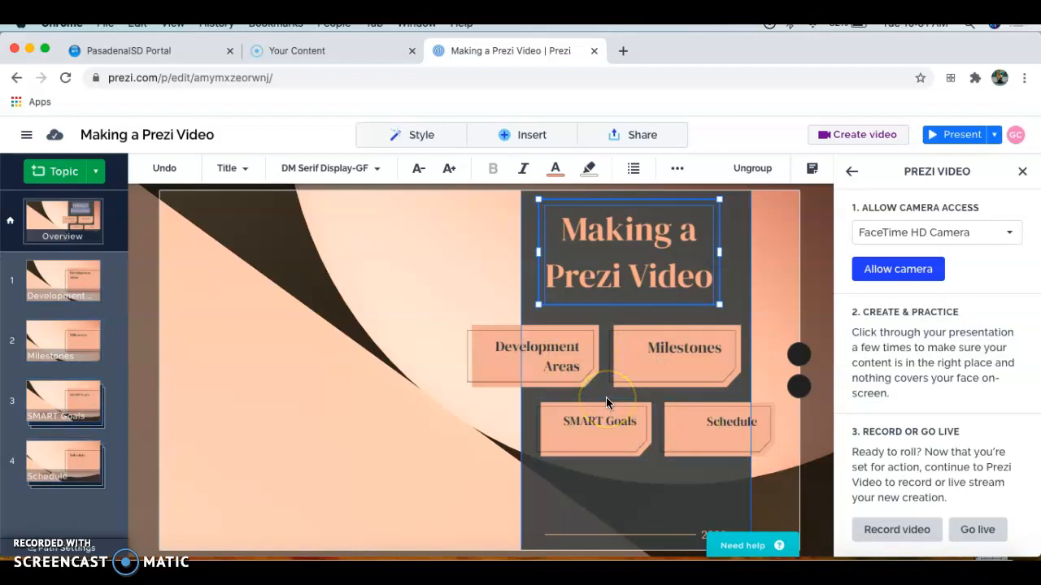
# Step: Replace the "Development Areas" topic text on the overview slide with "Logging on to Prezi"
pyautogui.click(562, 365)
pyautogui.click(558, 351)
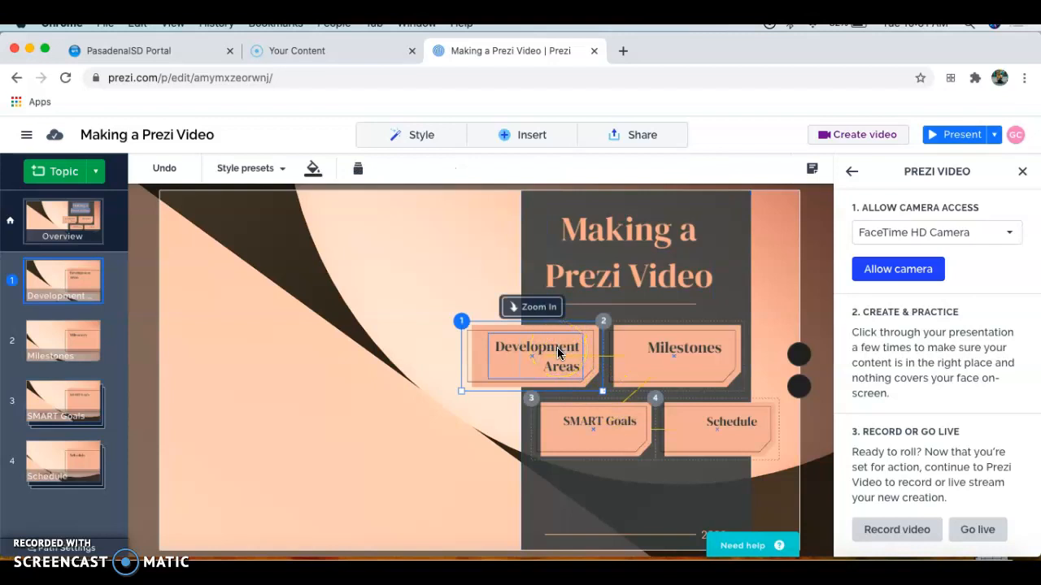
pyautogui.click(558, 352)
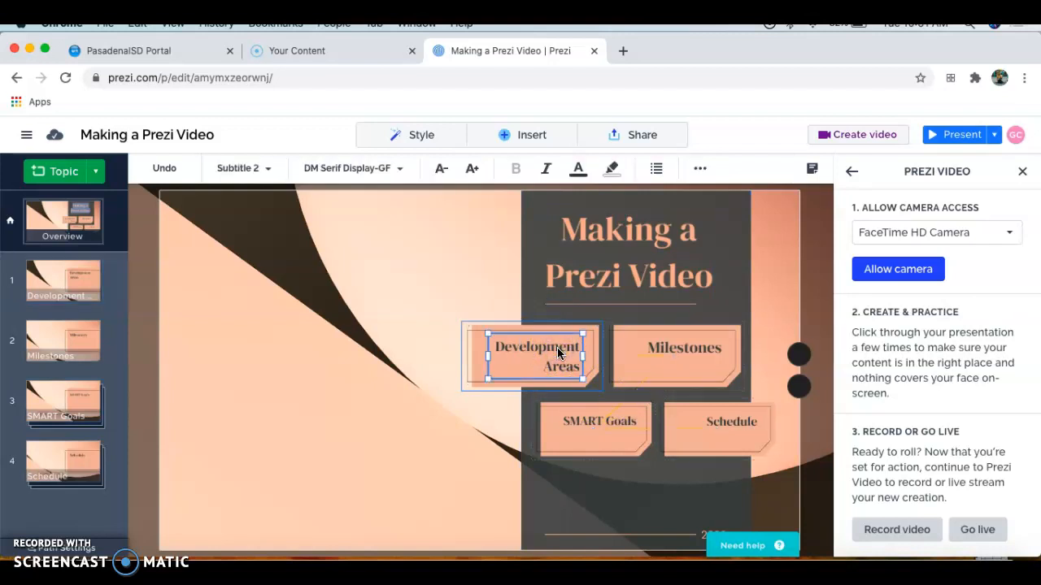
pyautogui.click(507, 347)
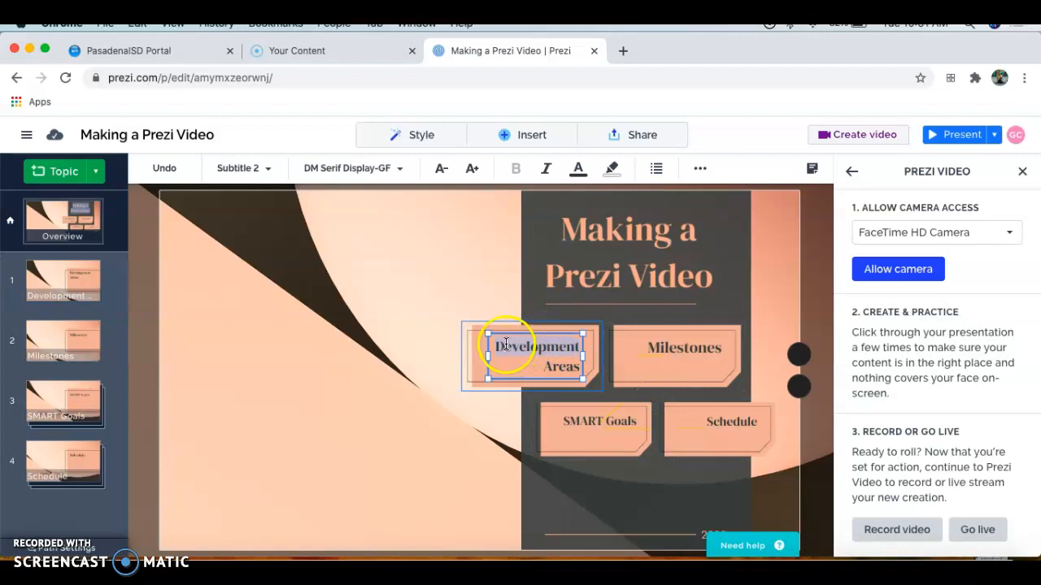
pyautogui.moveTo(497, 346); pyautogui.dragTo(586, 372)
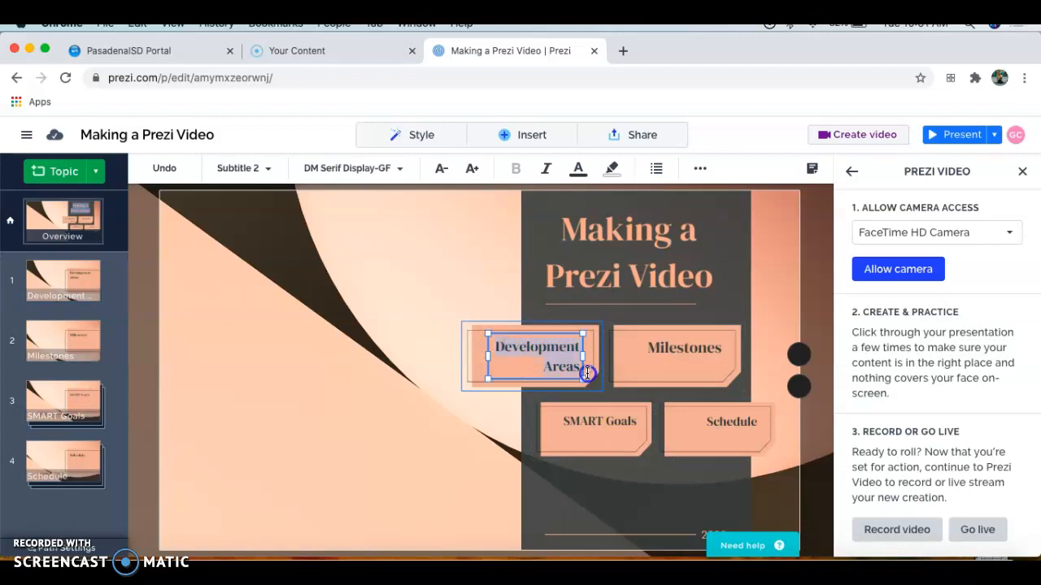
pyautogui.write('Logging on to')
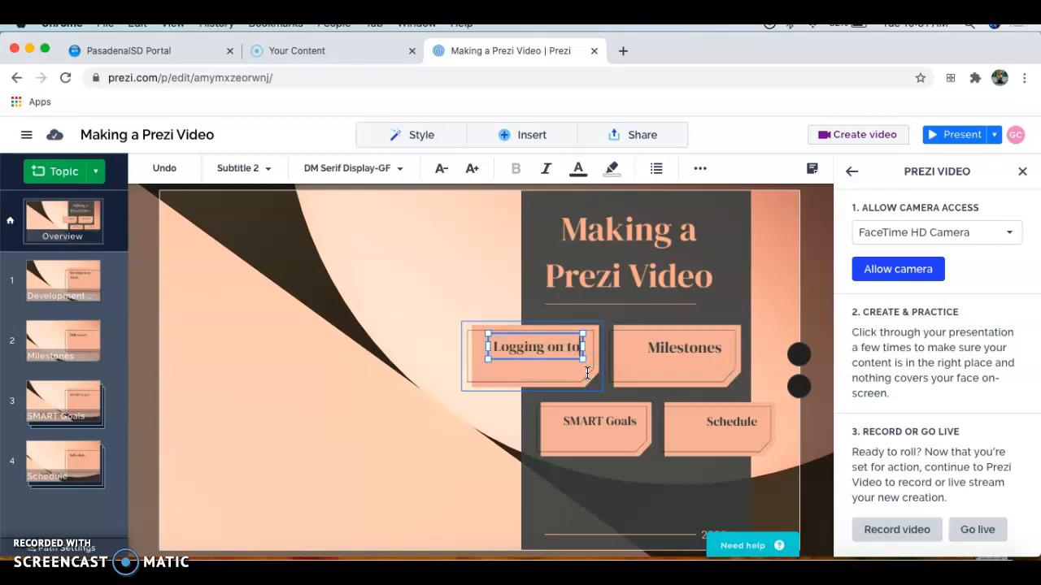
pyautogui.write(' Prezi')
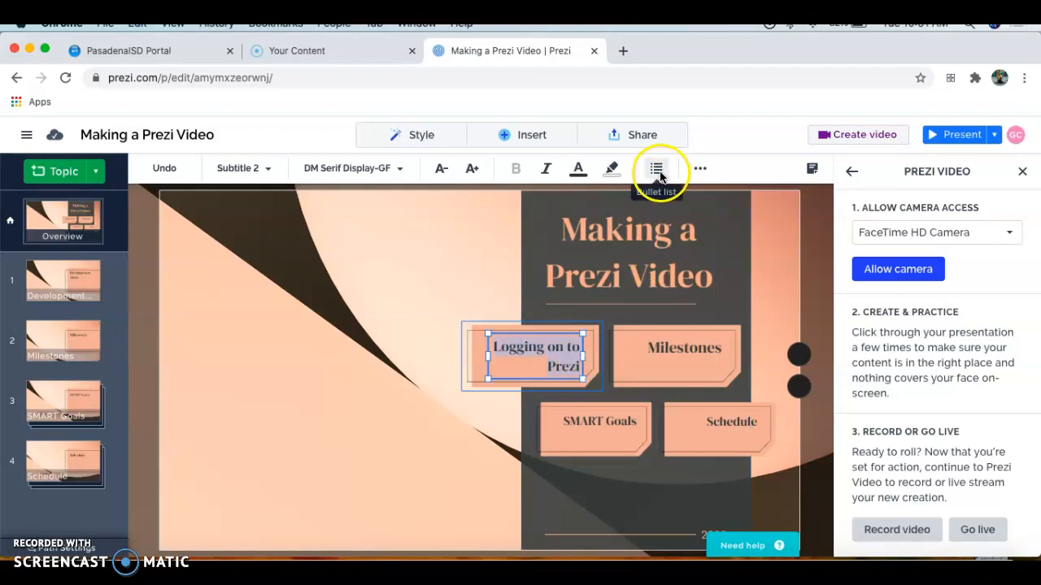
# Step: Center-align the "Logging on to Prezi" text and enlarge its text box to fill the topic card
pyautogui.click(699, 168)
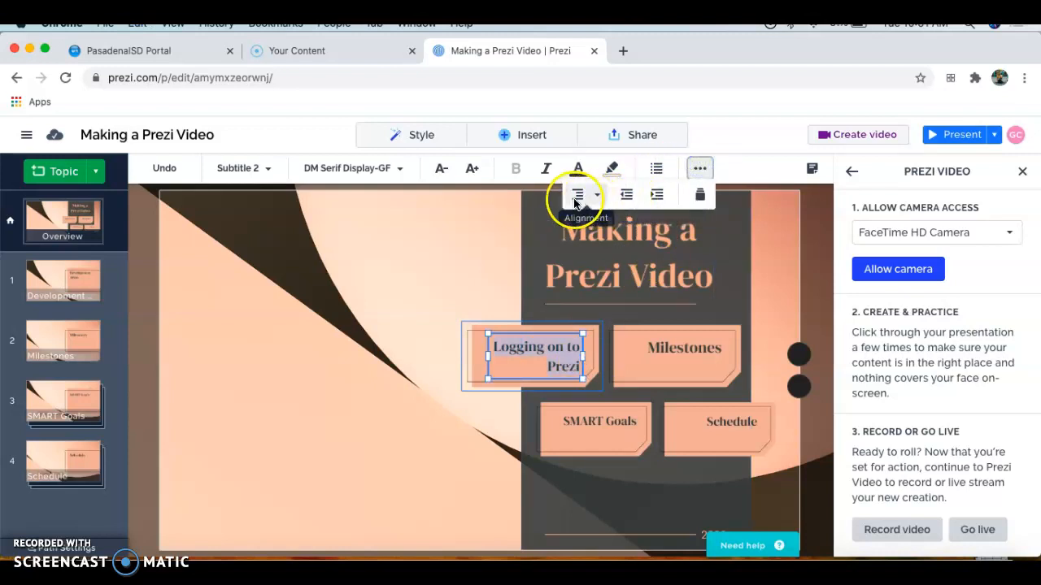
pyautogui.click(576, 197)
pyautogui.click(610, 222)
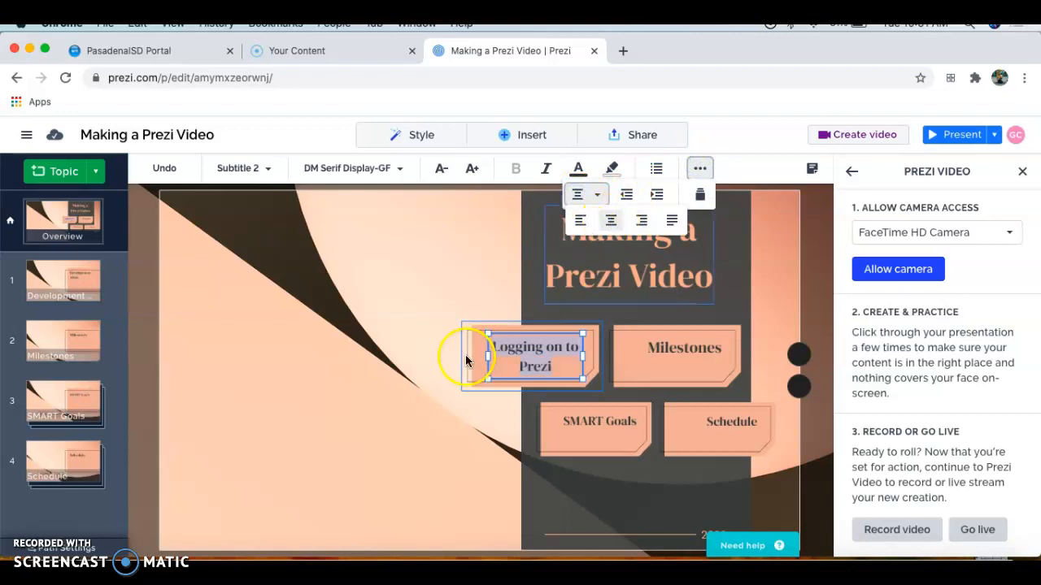
pyautogui.moveTo(487, 334); pyautogui.dragTo(472, 327)
pyautogui.moveTo(585, 380); pyautogui.dragTo(599, 386)
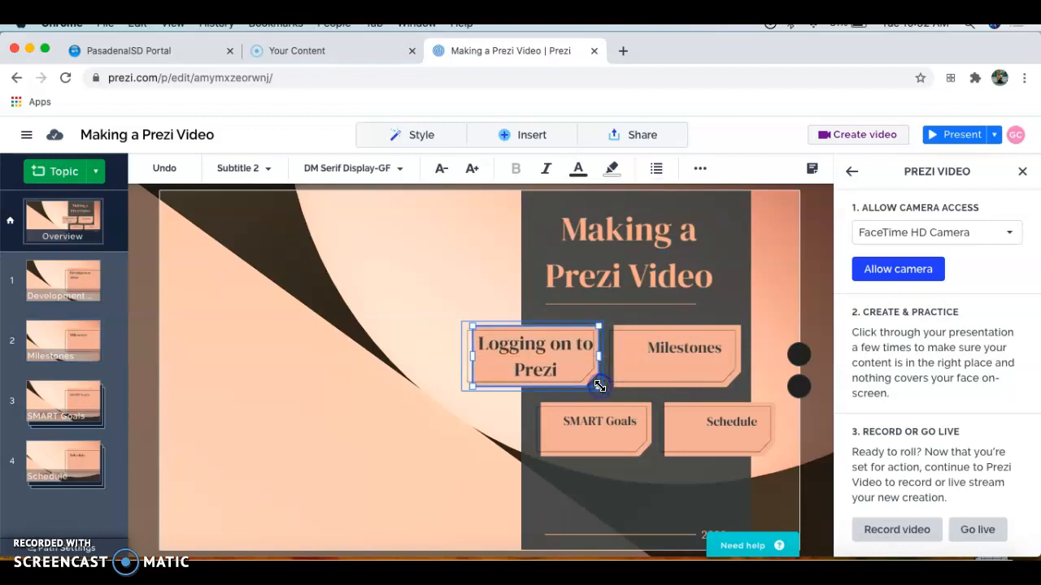
pyautogui.click(682, 348)
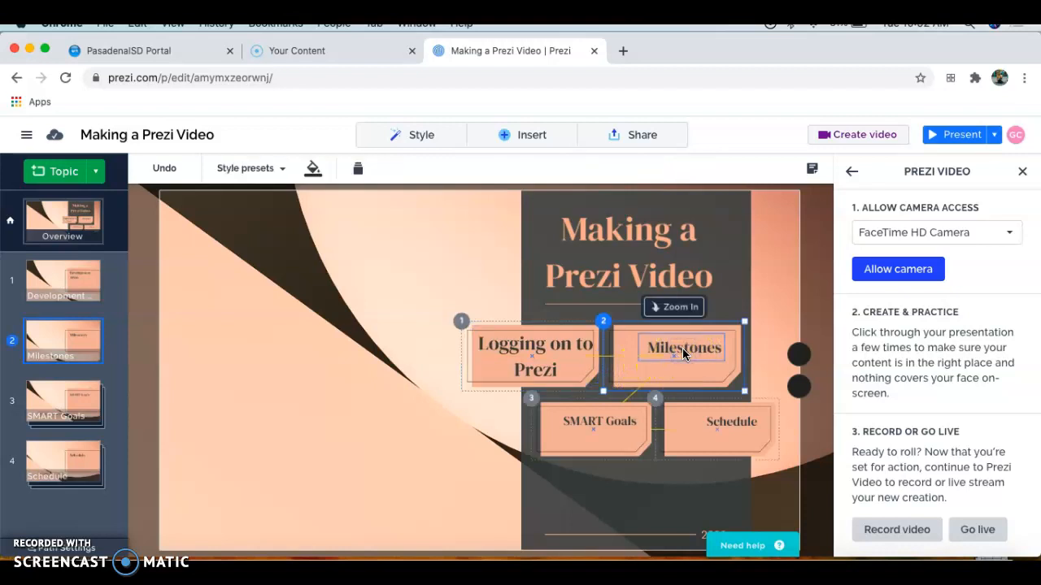
pyautogui.click(682, 352)
pyautogui.doubleClick(666, 353)
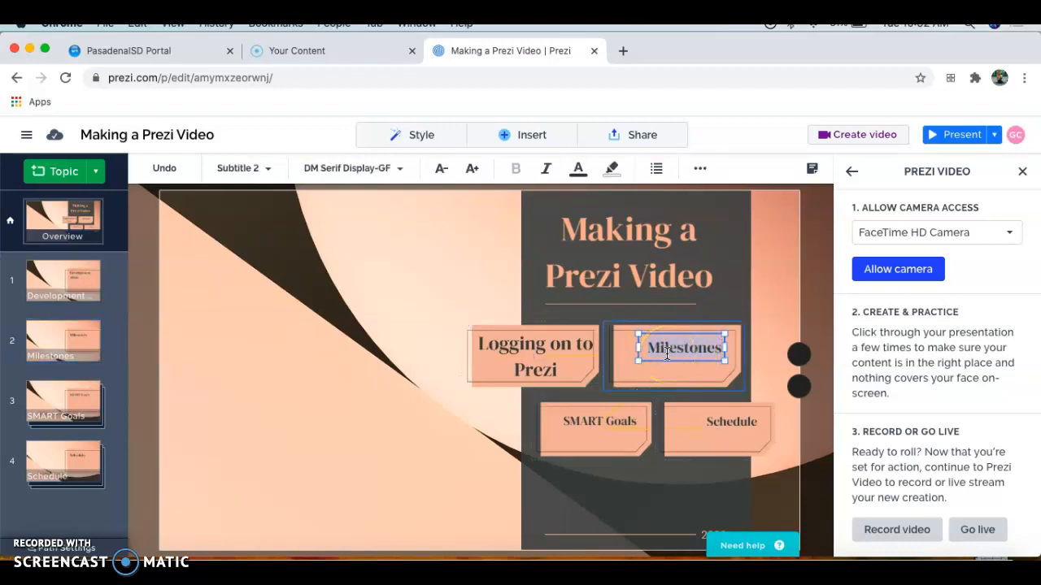
pyautogui.click(652, 375)
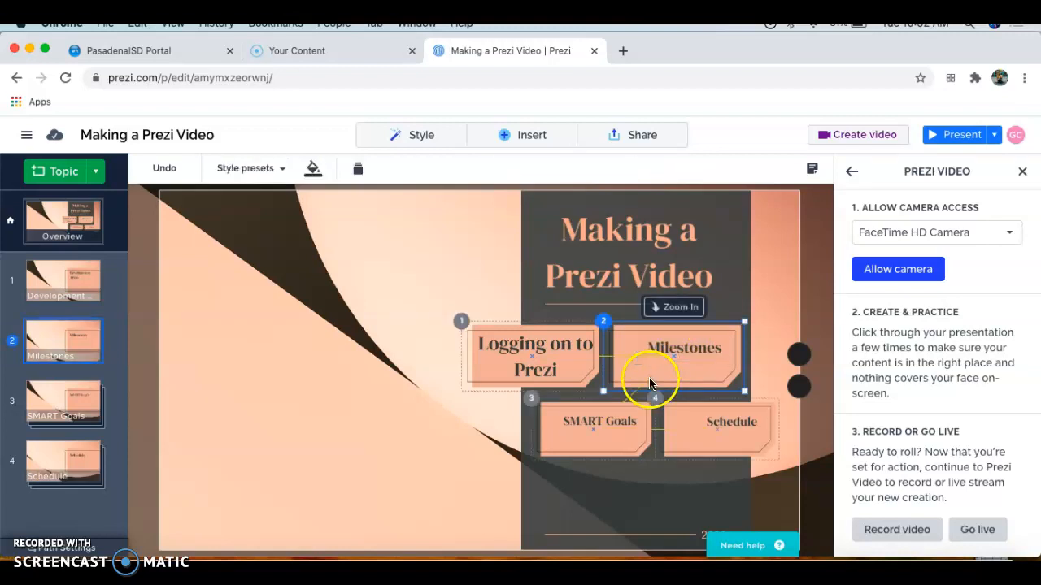
pyautogui.doubleClick(635, 370)
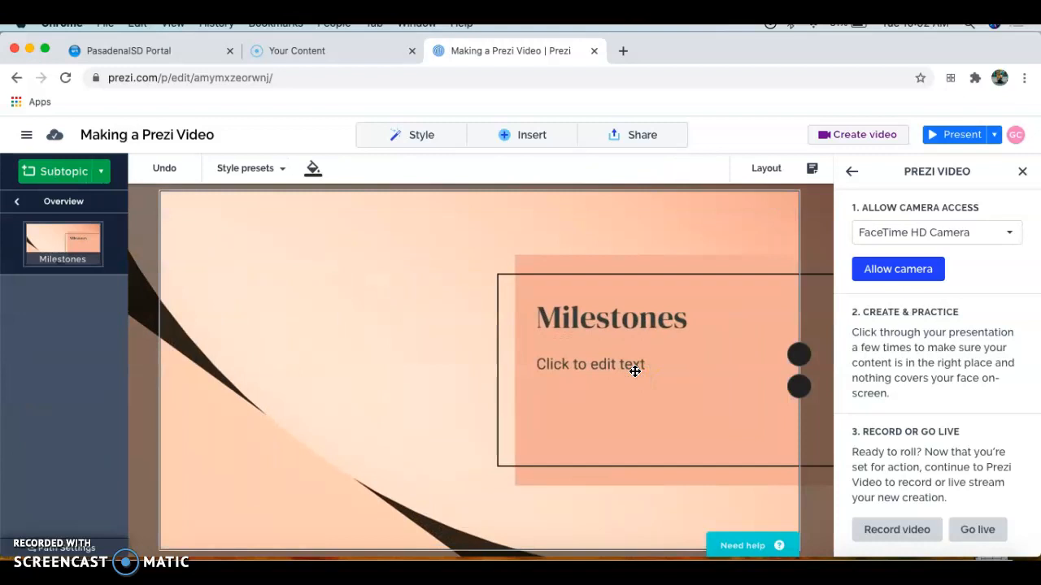
pyautogui.scroll(-5, 632, 366)
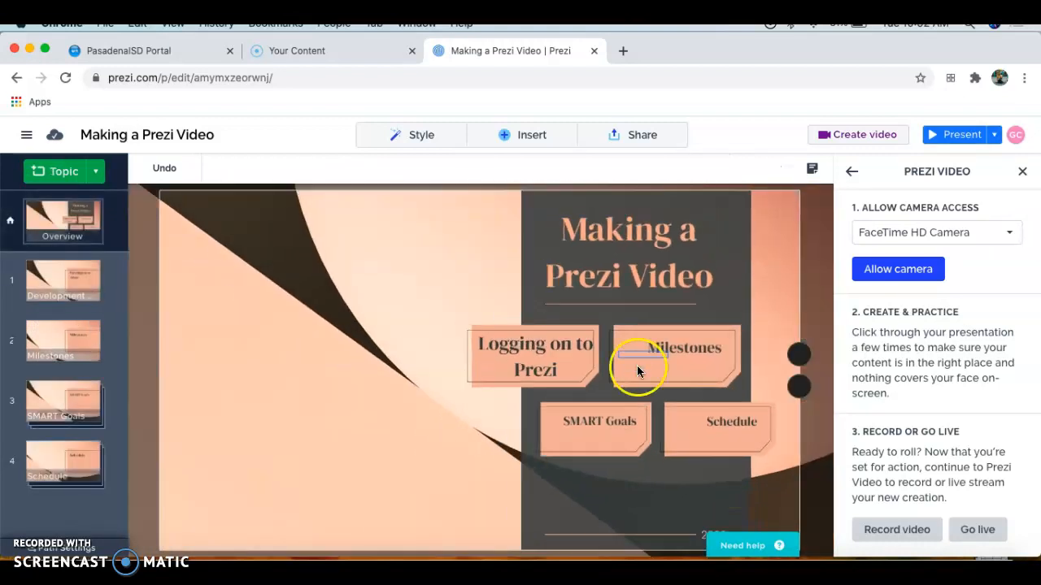
# Step: Replace the "Milestones" topic text on the overview slide with "Selecting a Template"
pyautogui.click(697, 353)
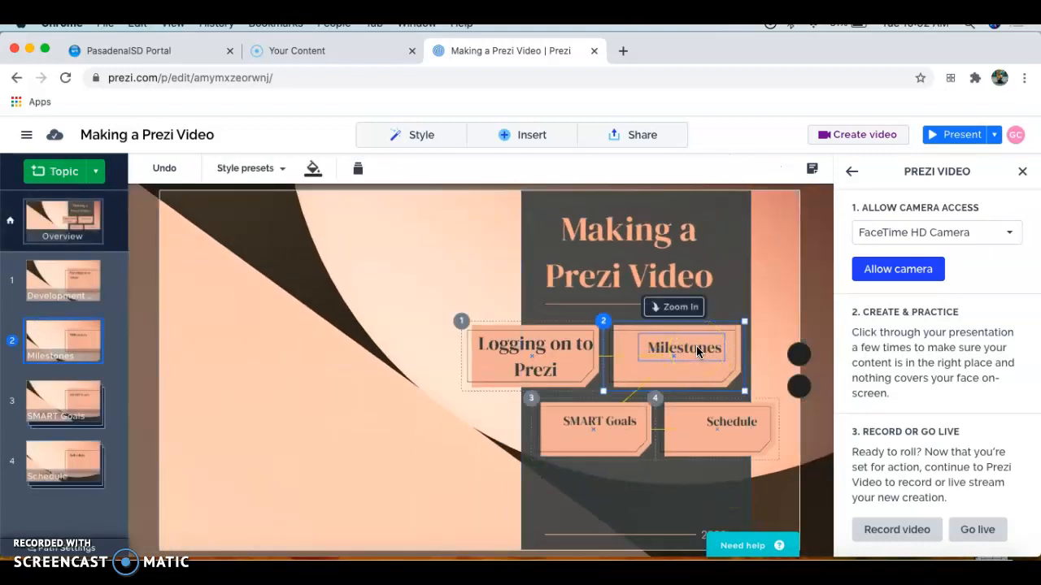
pyautogui.click(696, 351)
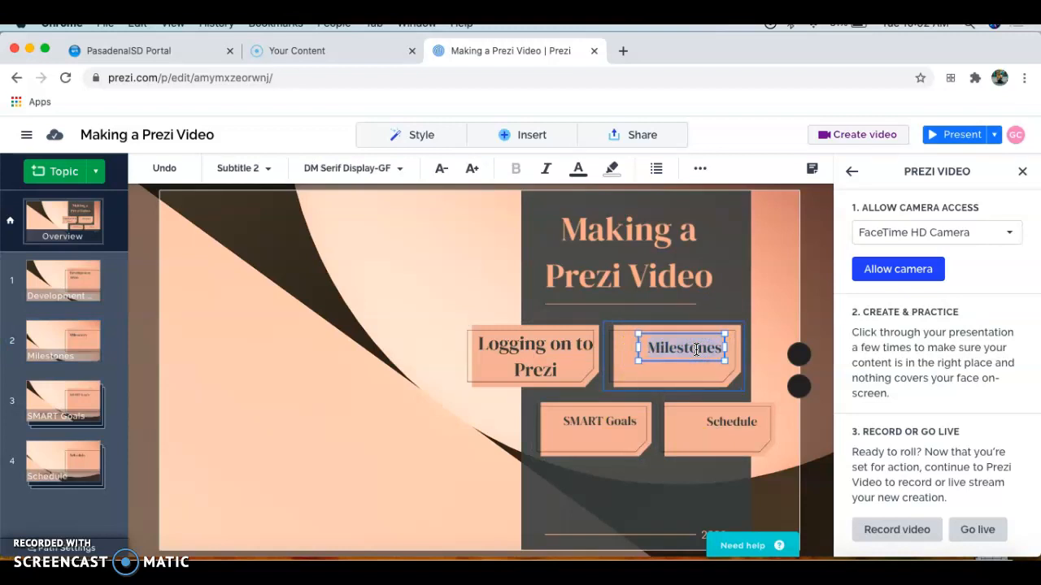
pyautogui.write('Selecting a Template')
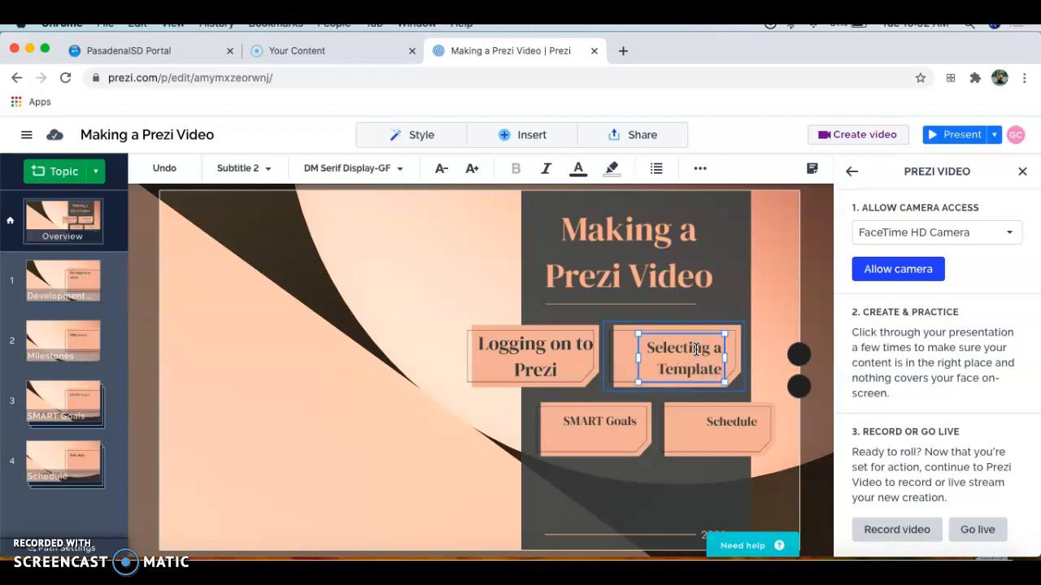
# Step: Center-align the "Selecting a Template" text and enlarge its text box within the topic card
pyautogui.click(639, 174)
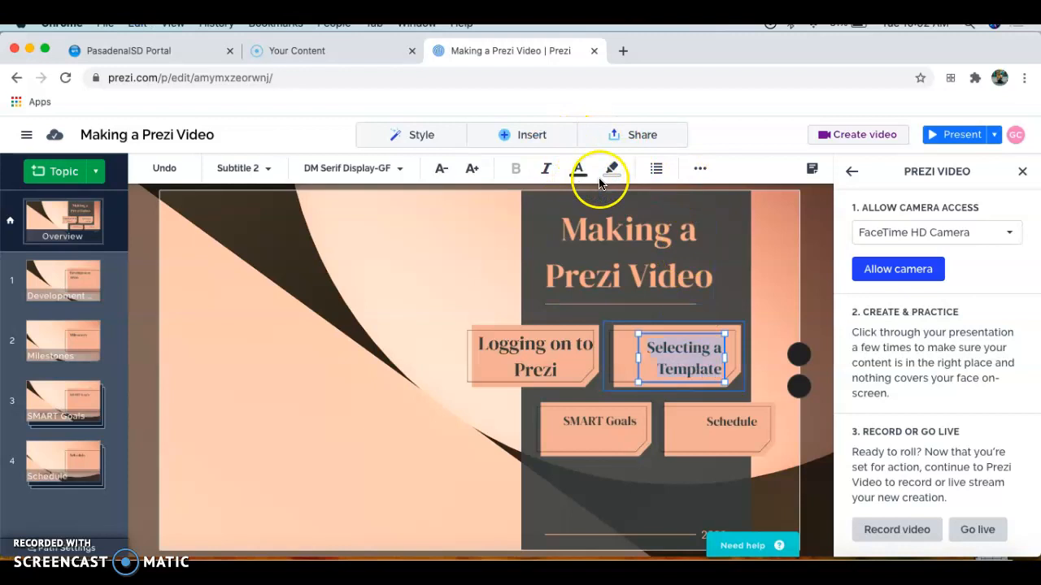
pyautogui.click(697, 170)
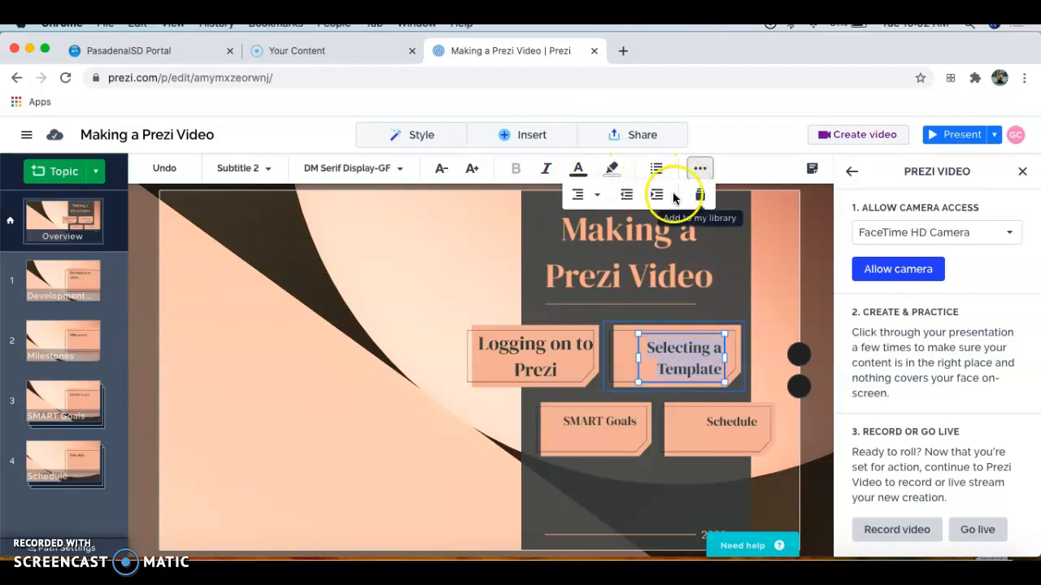
pyautogui.click(582, 195)
pyautogui.click(609, 221)
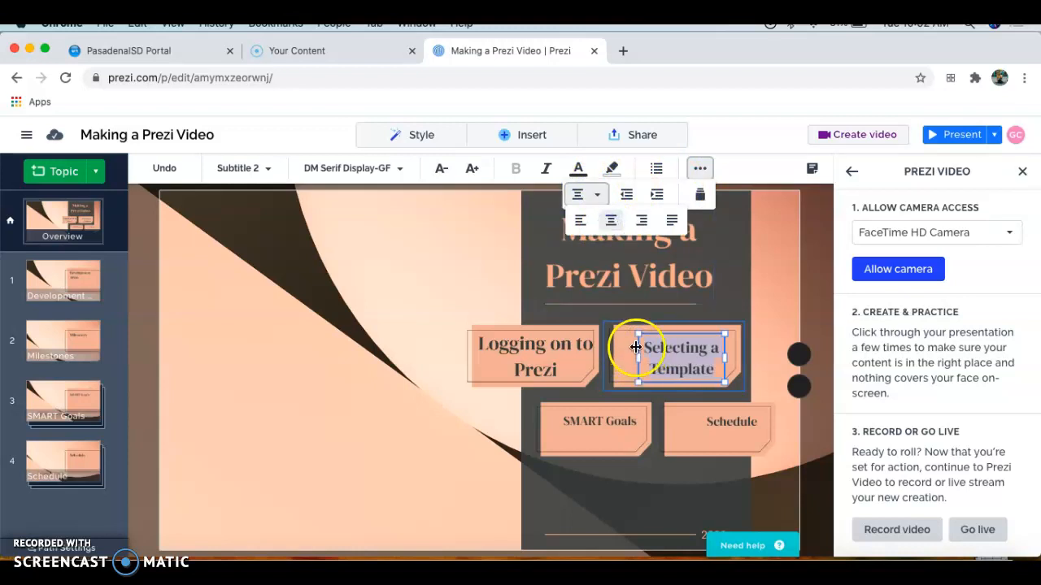
pyautogui.moveTo(639, 335); pyautogui.dragTo(619, 328)
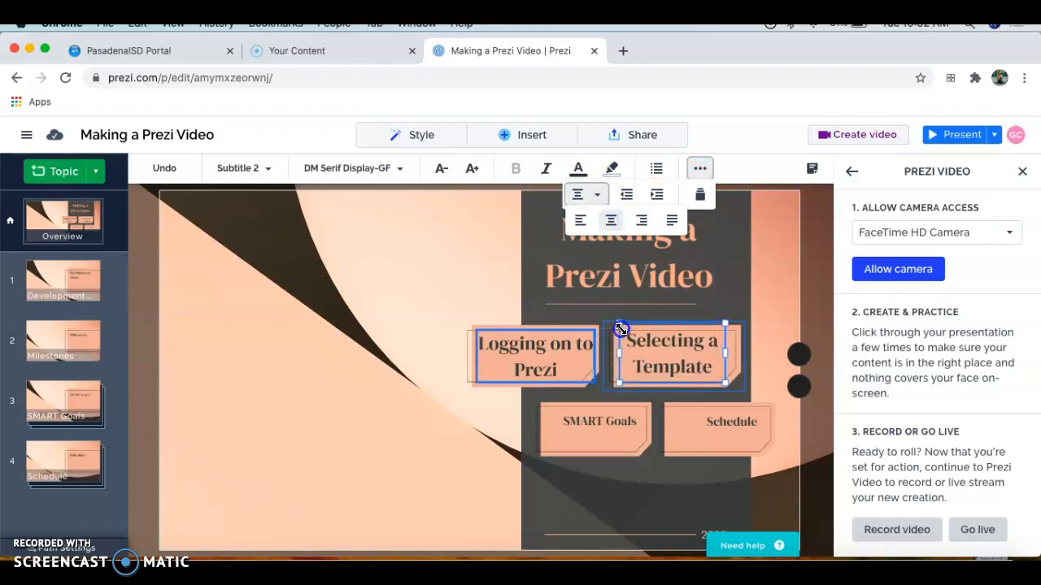
# Step: Nudge the "Selecting a Template" text box slightly right and down to center it on its topic card
pyautogui.click(716, 347)
pyautogui.press('Right')
pyautogui.press('Right')
pyautogui.press('Right')
pyautogui.press('Right')
pyautogui.press('Right')
pyautogui.press('Right')
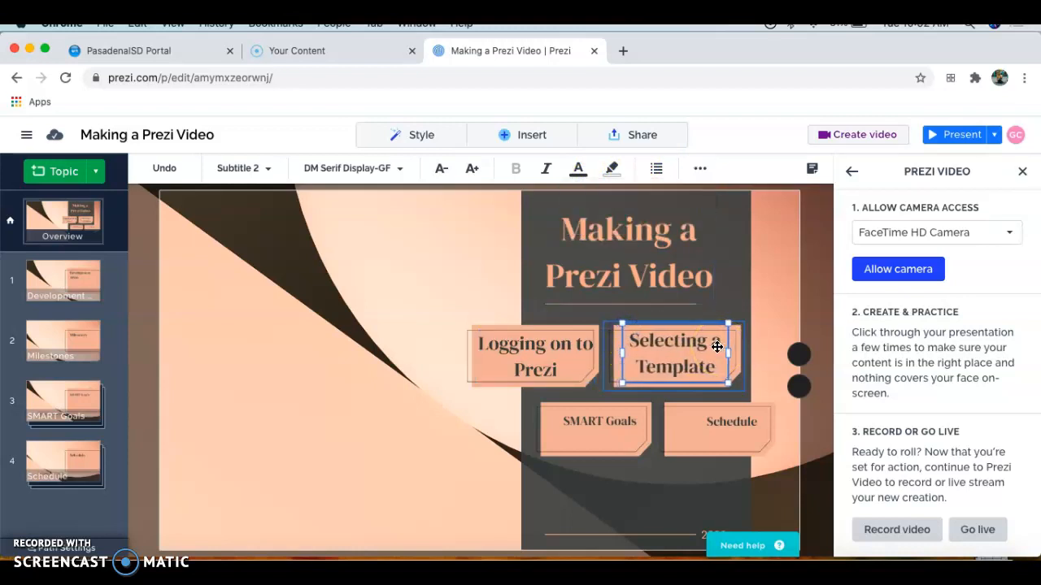
pyautogui.press('Down')
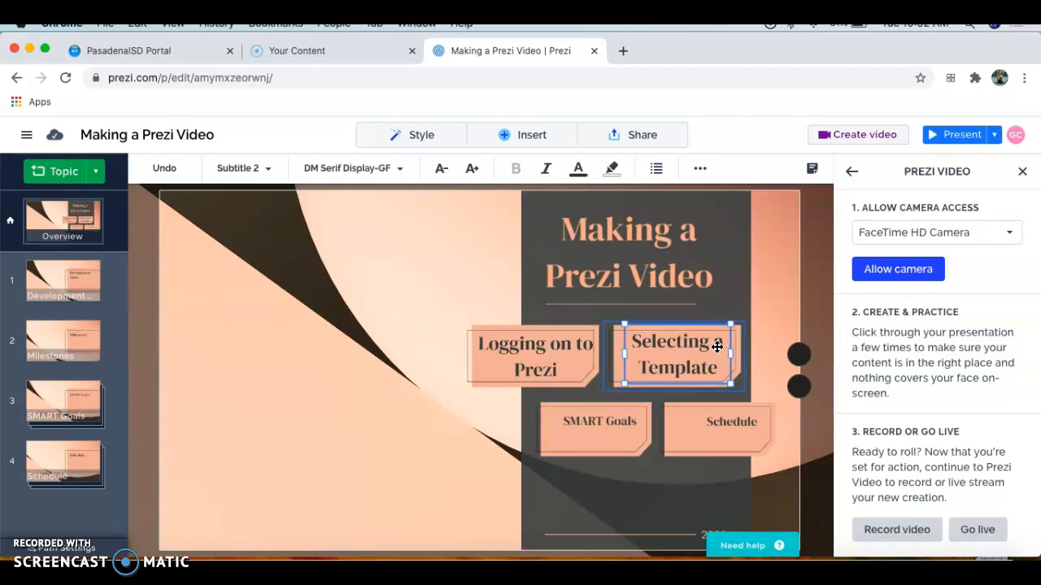
# Step: Replace the "SMART Goals" topic text on the overview slide with "Allow Camera"
pyautogui.click(608, 426)
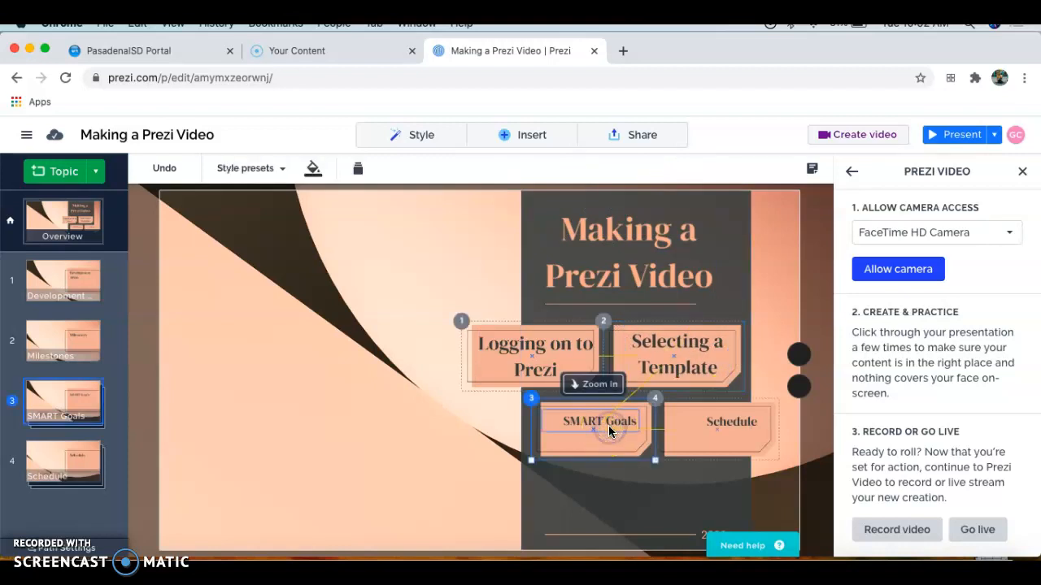
pyautogui.click(609, 423)
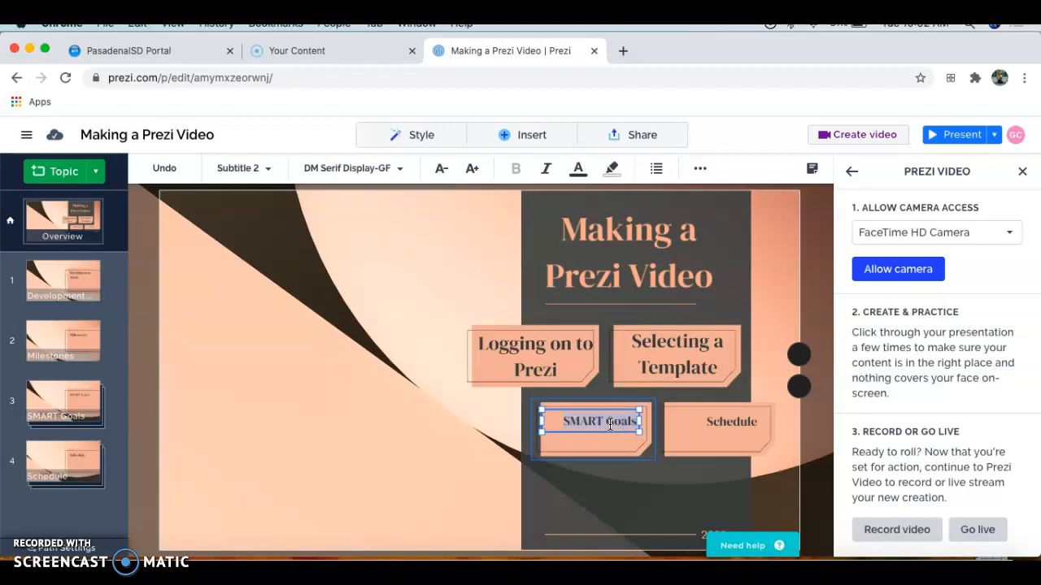
pyautogui.press('BackSpace')
pyautogui.write('Allow Camera')
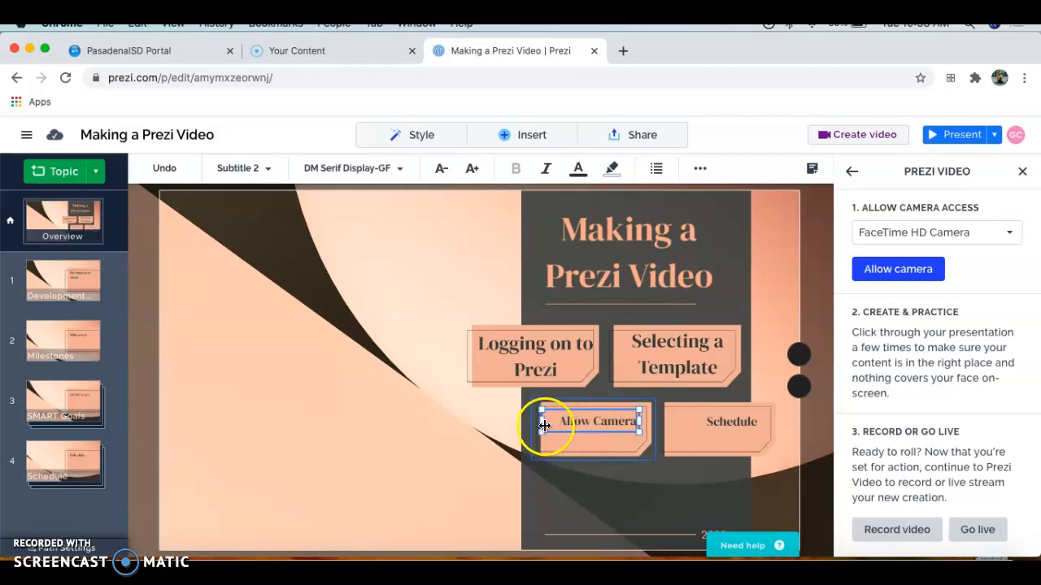
# Step: Shift the "Allow Camera" text box down on its card and narrow it so the text wraps onto two lines
pyautogui.click(557, 426)
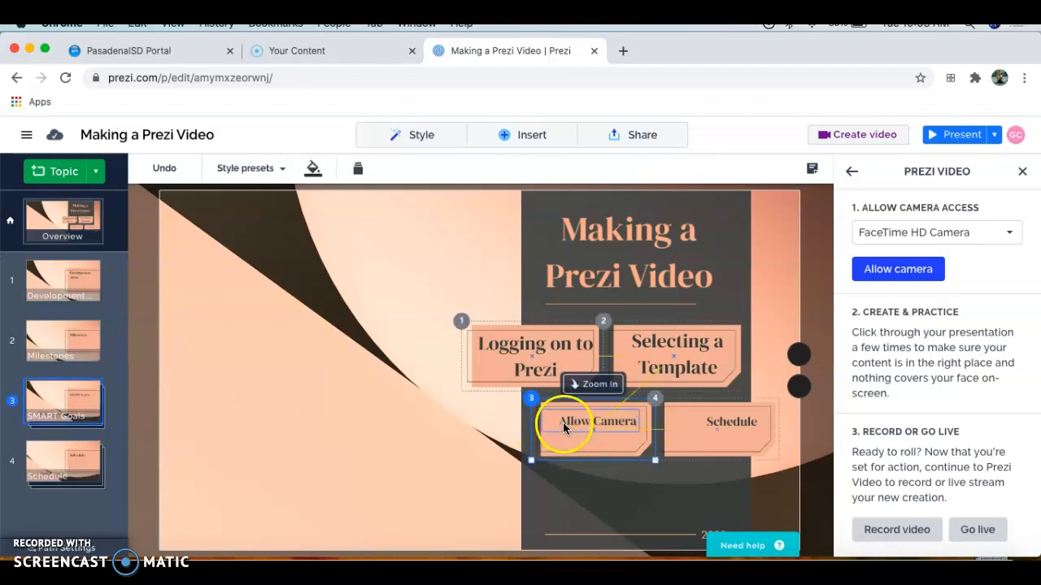
pyautogui.click(563, 422)
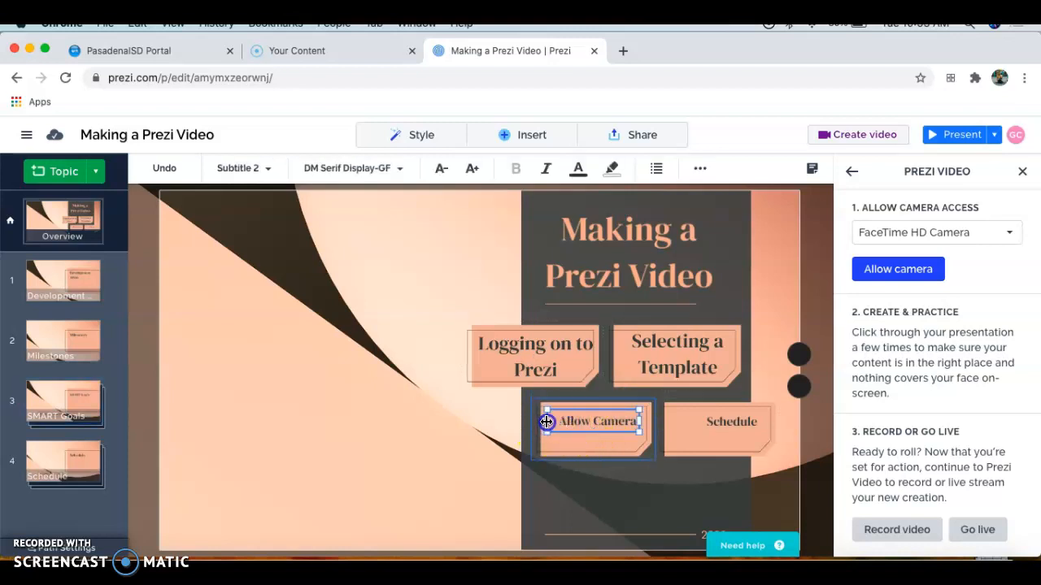
pyautogui.moveTo(553, 435)
pyautogui.mouseDown()
pyautogui.moveTo(551, 447)
pyautogui.moveTo(545, 436)
pyautogui.mouseUp()
pyautogui.press('Down')
pyautogui.press('Down')
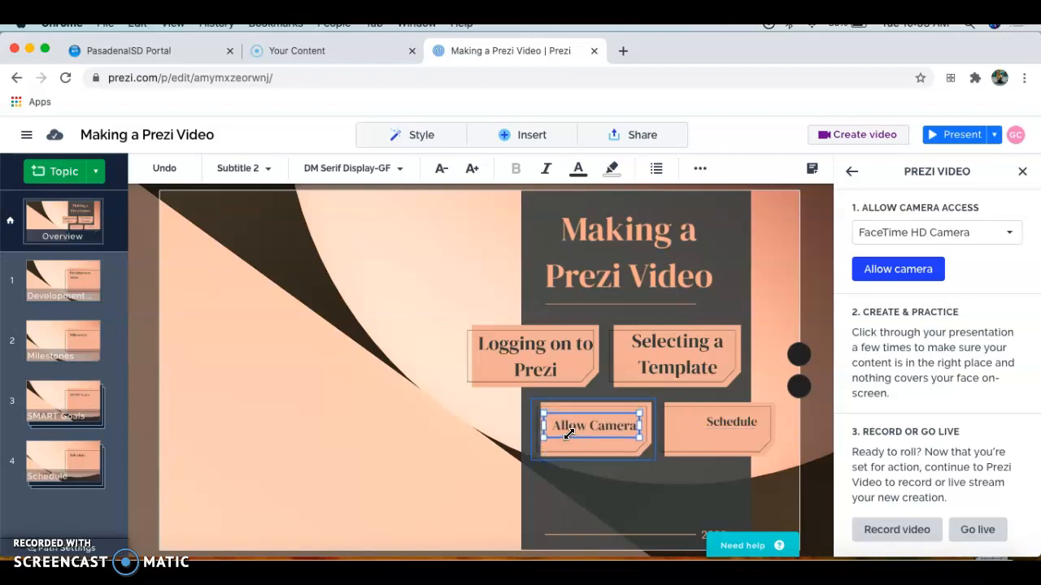
pyautogui.press('Left')
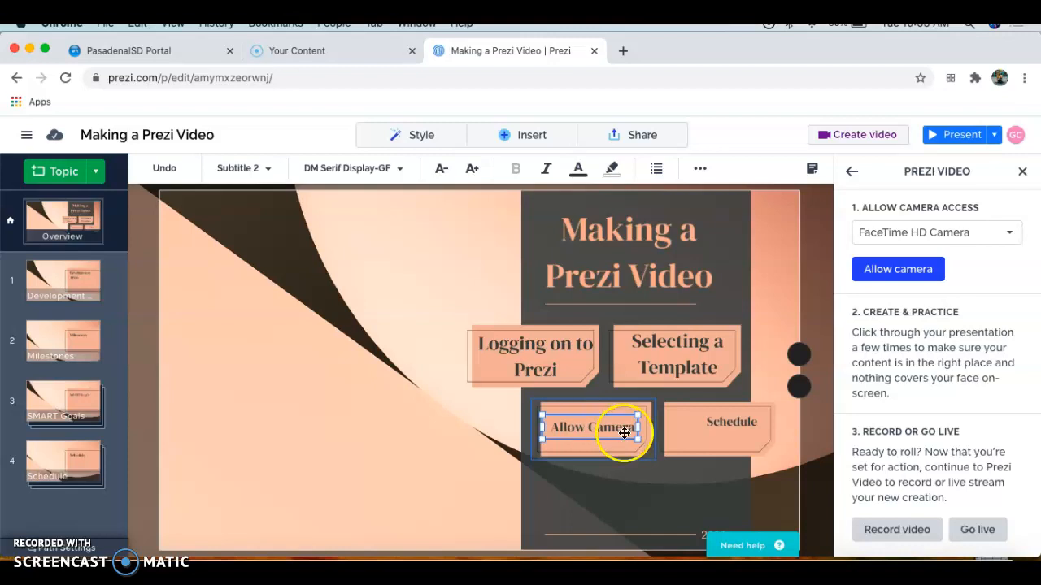
pyautogui.moveTo(637, 420); pyautogui.dragTo(600, 432)
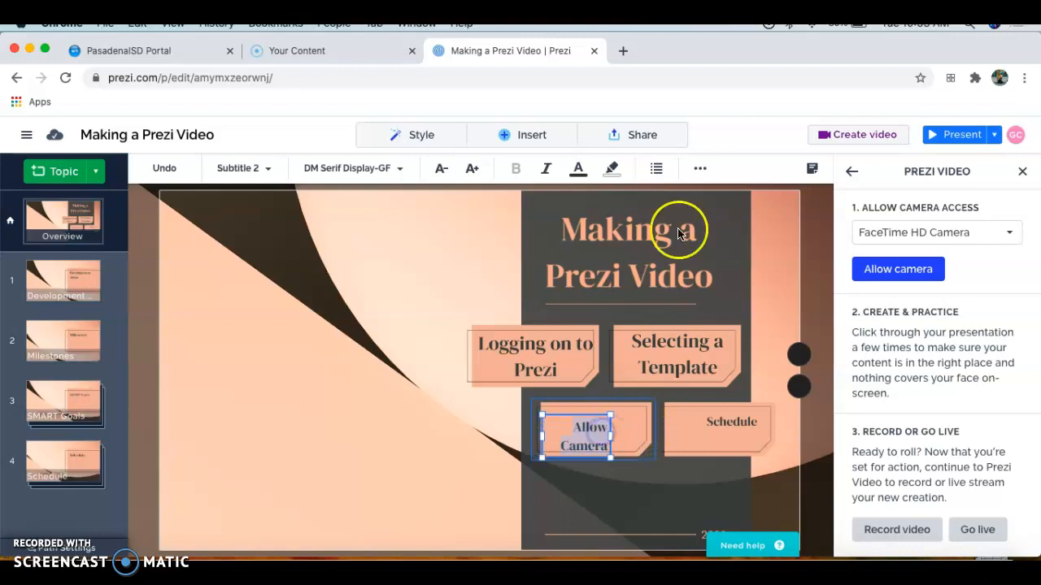
# Step: Center-align the "Allow Camera" text and enlarge its text box to fill the topic card
pyautogui.click(700, 168)
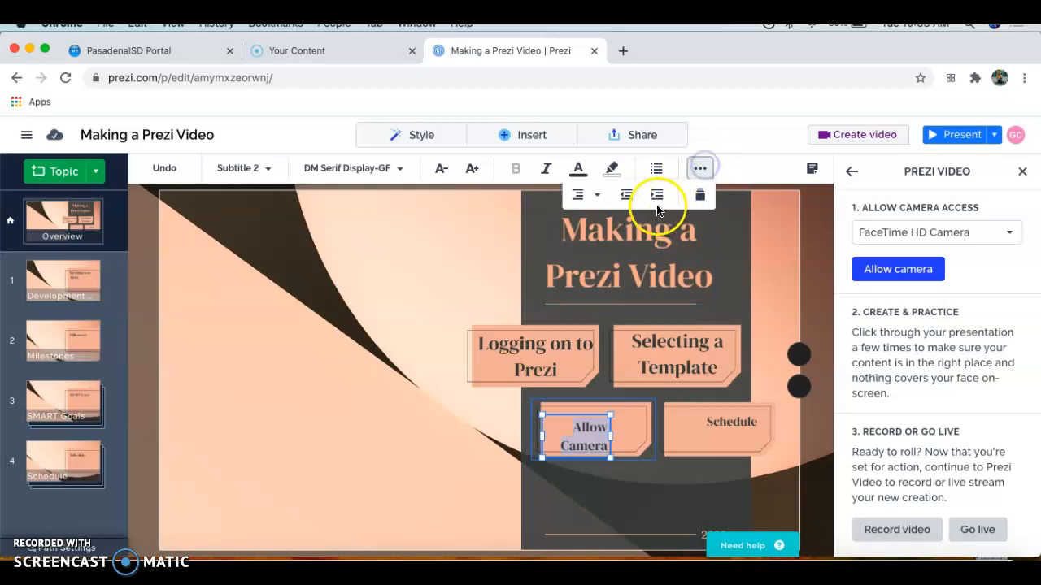
pyautogui.click(582, 195)
pyautogui.click(612, 228)
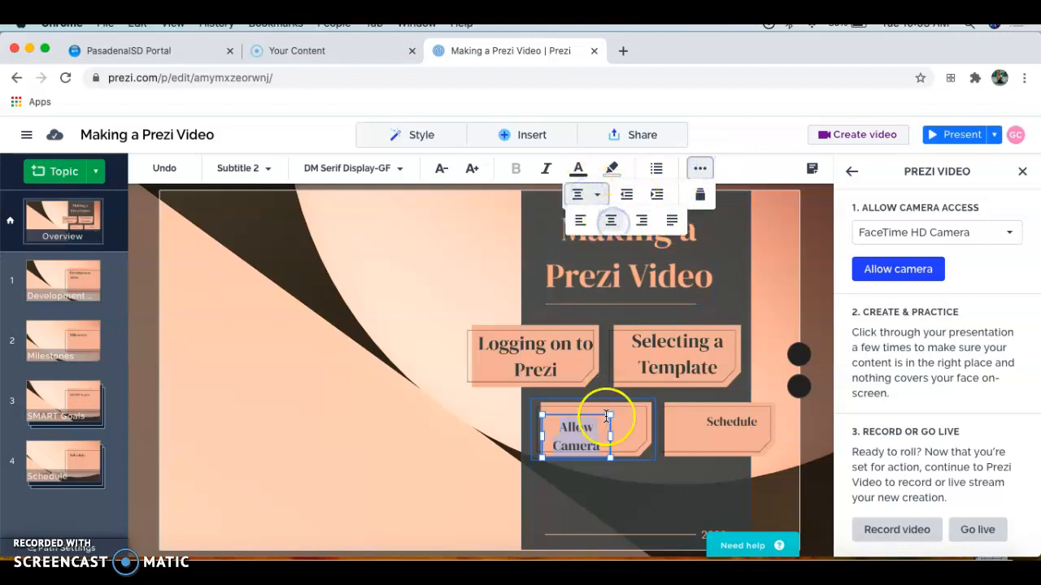
pyautogui.moveTo(609, 415); pyautogui.dragTo(636, 411)
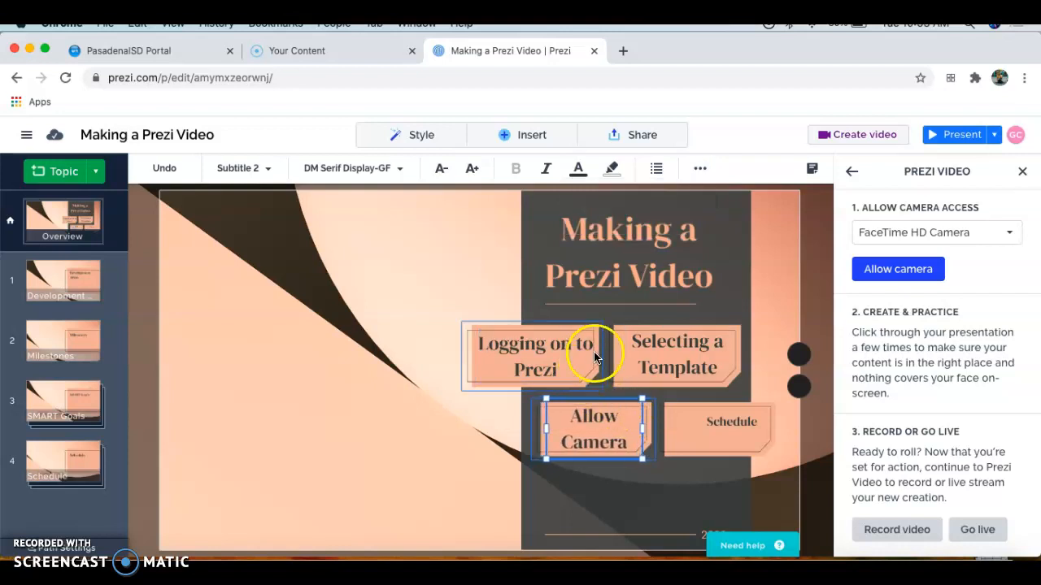
# Step: Replace the "Schedule" topic text on the overview slide with "Syncing with Meets"
pyautogui.click(722, 428)
pyautogui.click(725, 423)
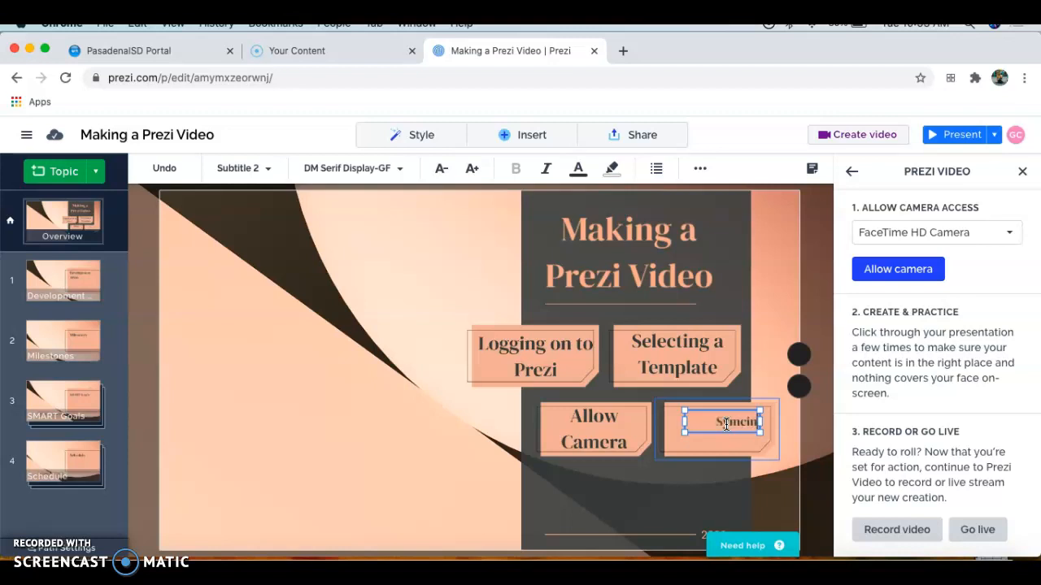
pyautogui.press('BackSpace')
pyautogui.press('BackSpace')
pyautogui.press('BackSpace')
pyautogui.press('BackSpace')
pyautogui.press('BackSpace')
pyautogui.press('BackSpace')
pyautogui.press('BackSpace')
pyautogui.write('ncing with m')
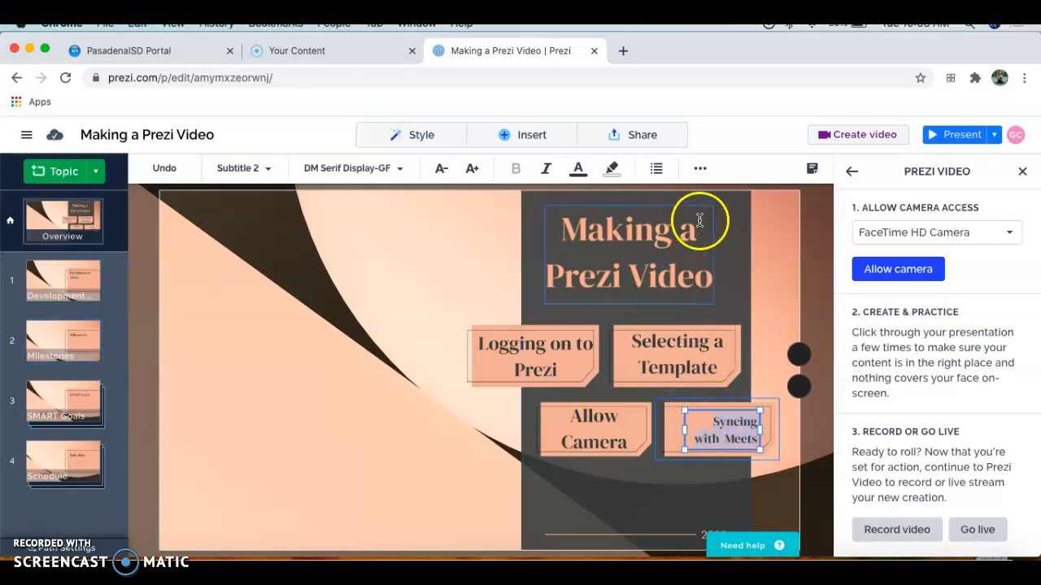
# Step: Center-align the "Syncing with Meets" text and enlarge its text box to fill the topic card
pyautogui.click(700, 168)
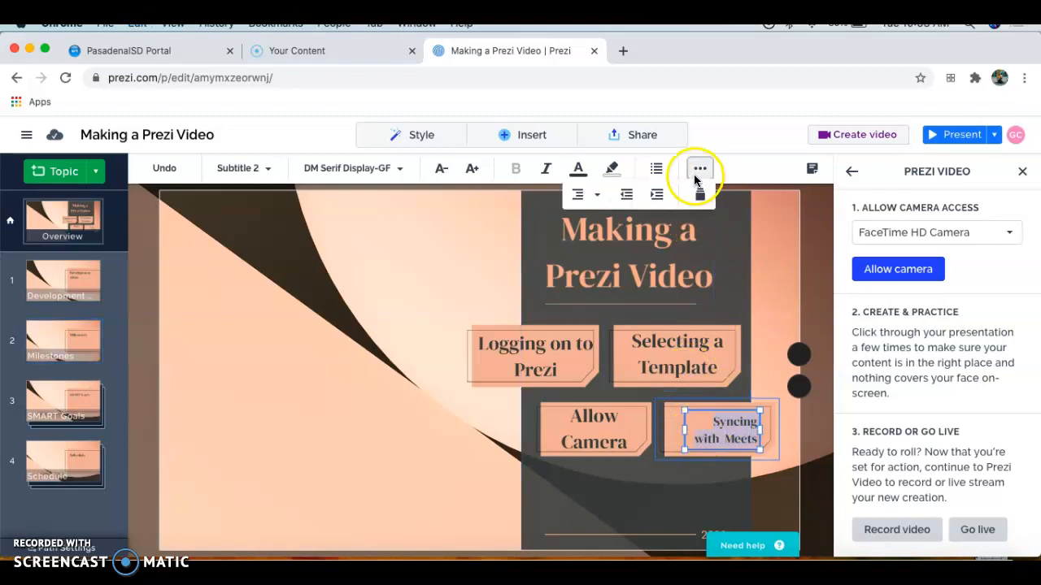
pyautogui.click(592, 194)
pyautogui.click(611, 220)
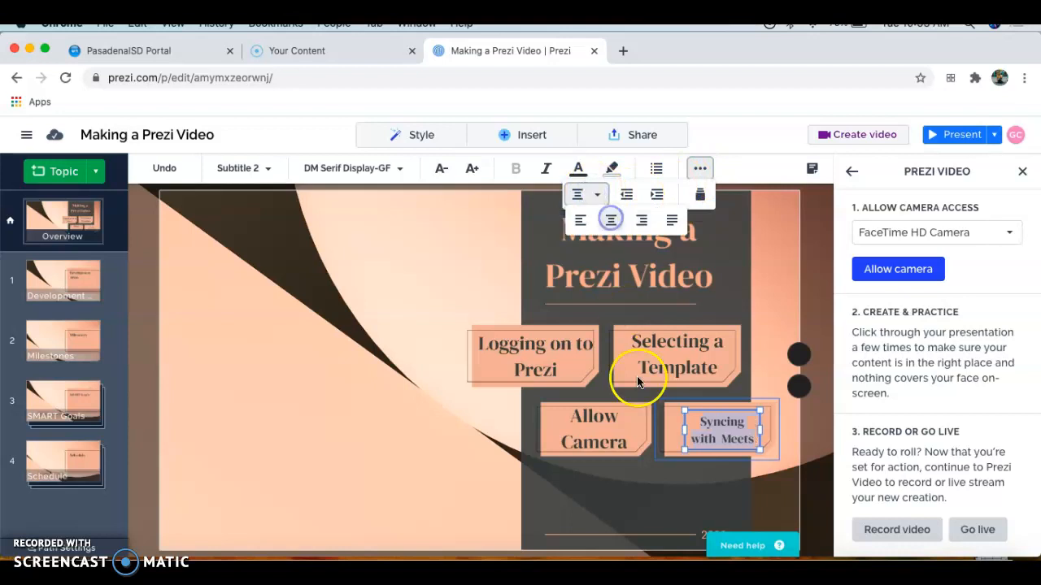
pyautogui.moveTo(684, 410); pyautogui.dragTo(648, 388)
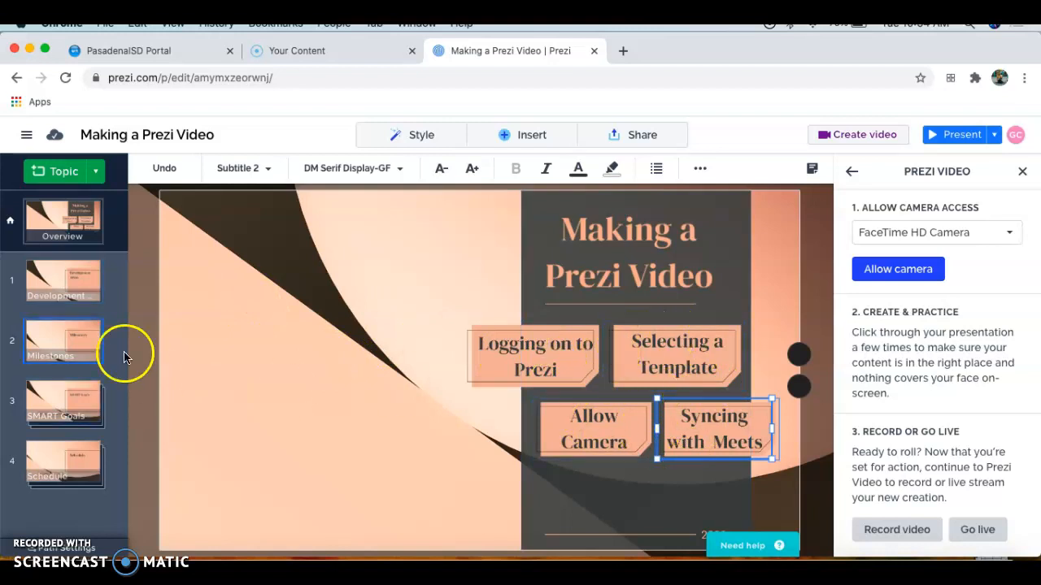
# Step: View the Milestones topic slide and return to the overview to look over its topic cards
pyautogui.click(72, 342)
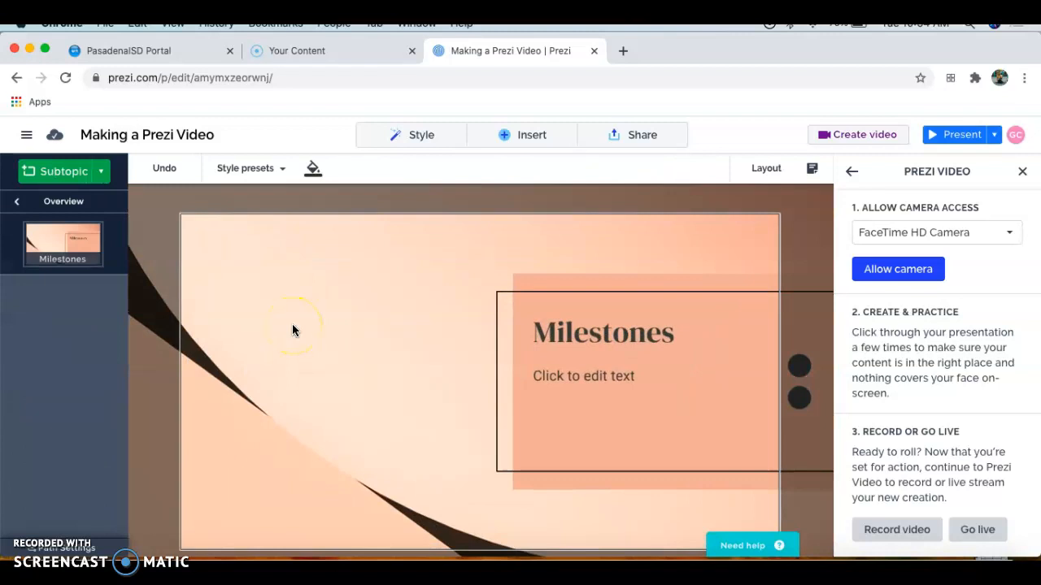
pyautogui.click(65, 204)
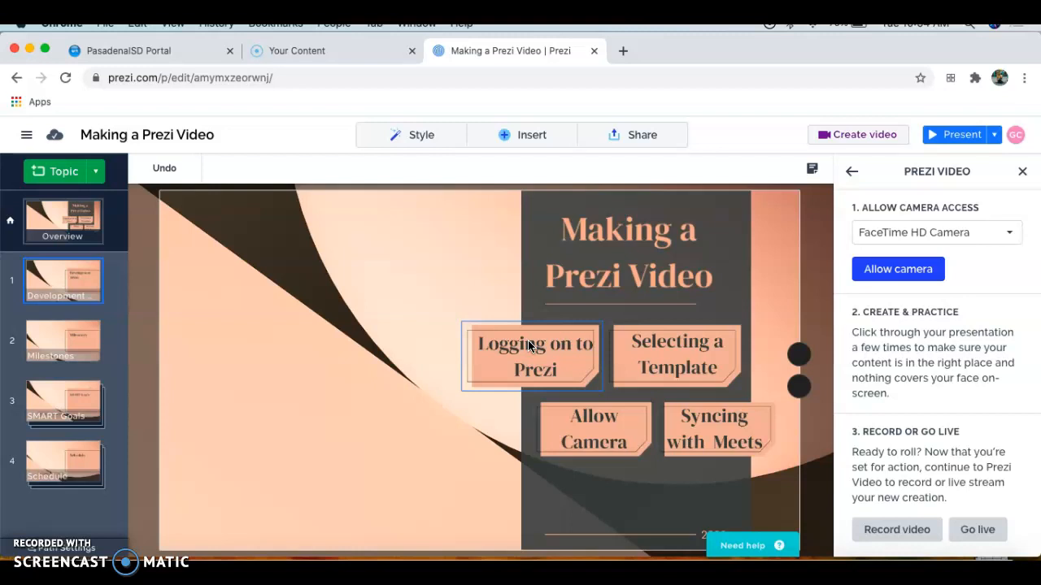
pyautogui.click(661, 355)
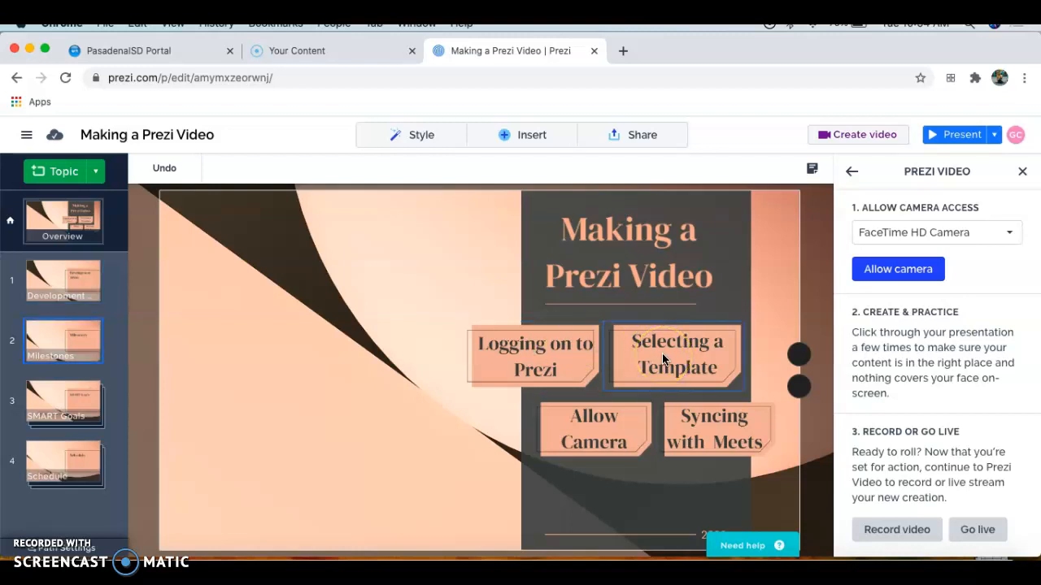
pyautogui.click(657, 439)
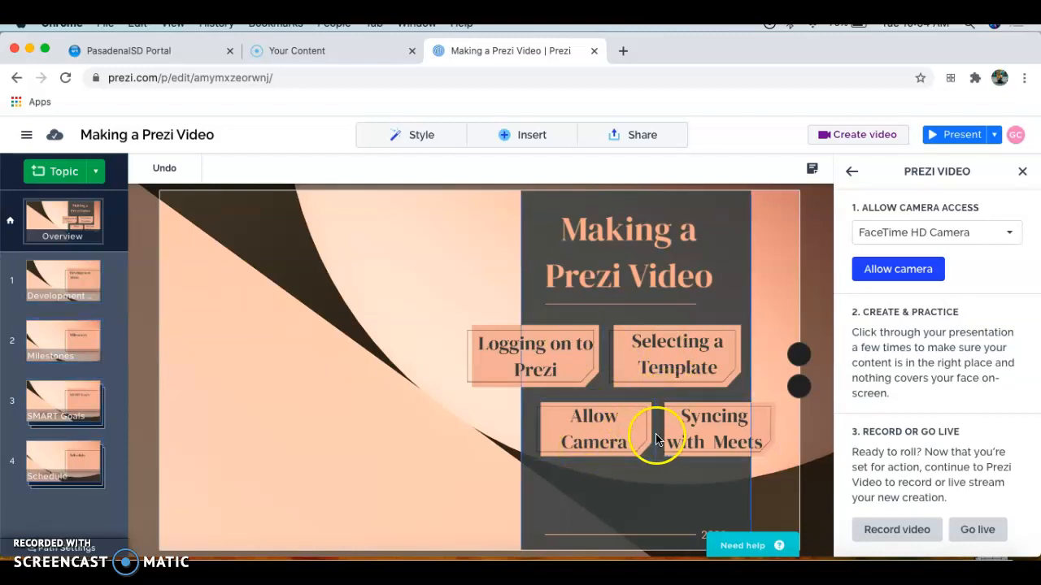
pyautogui.click(549, 382)
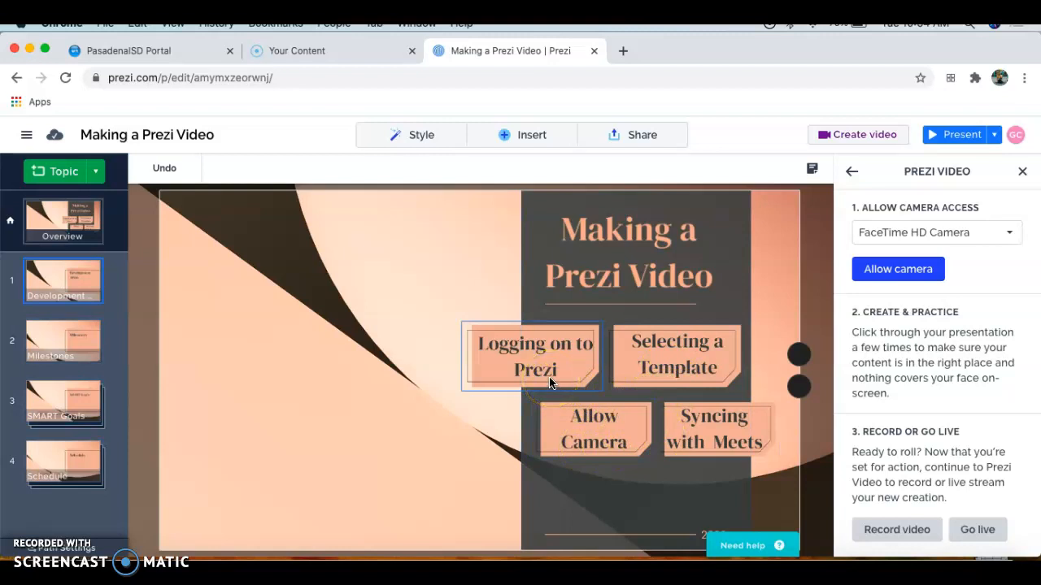
# Step: Replace the "Development Areas" heading on the first topic's slide with "First: Log on to Prezi"
pyautogui.click(70, 277)
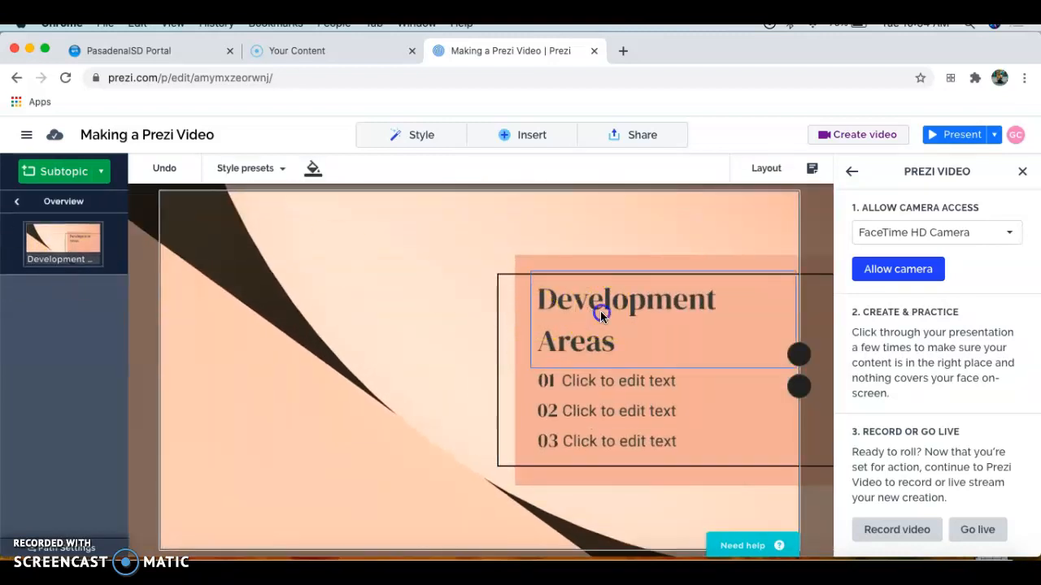
pyautogui.click(600, 313)
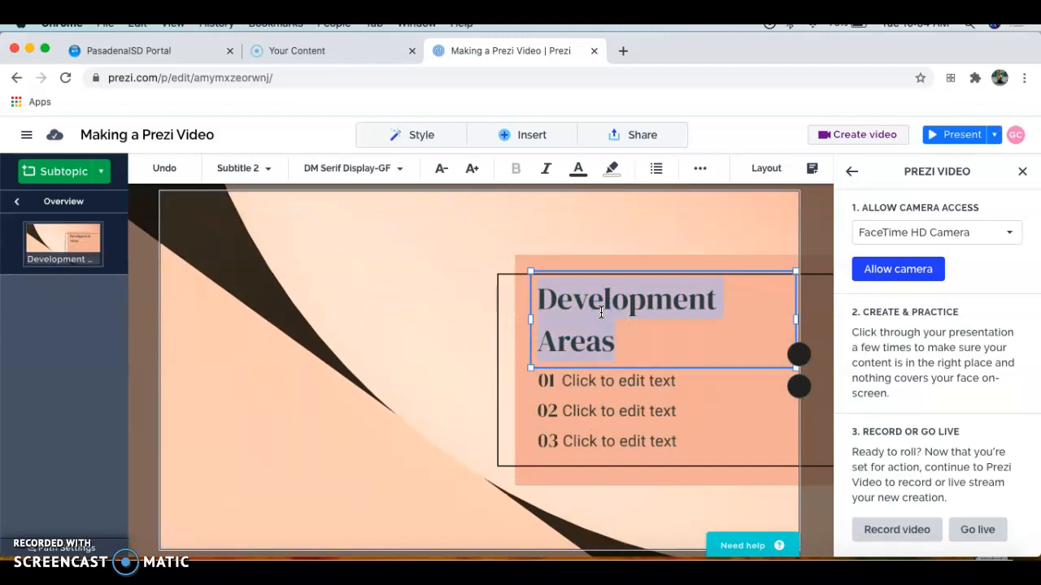
pyautogui.write('First: L')
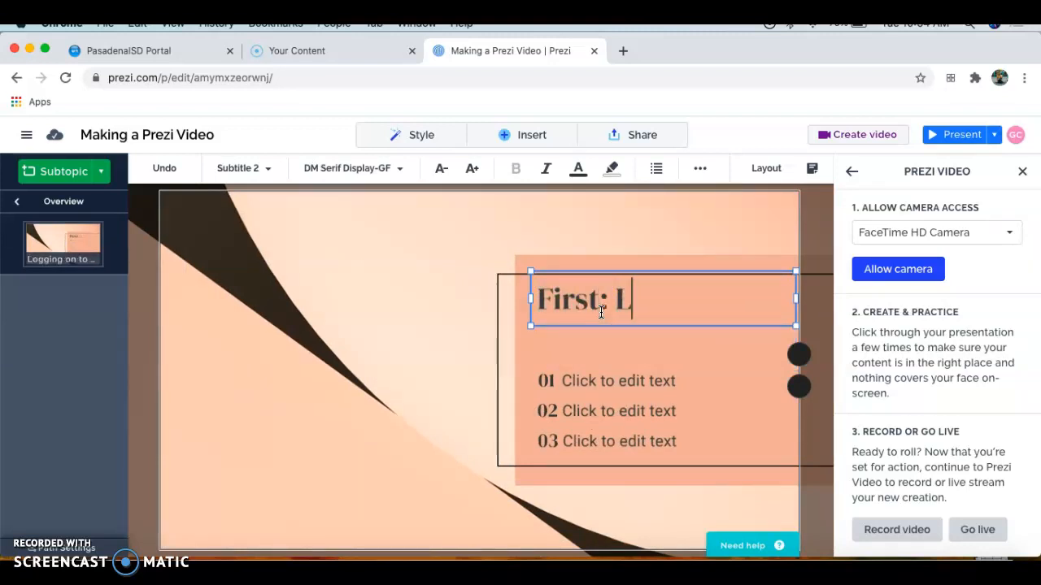
pyautogui.write('og on to Prezi')
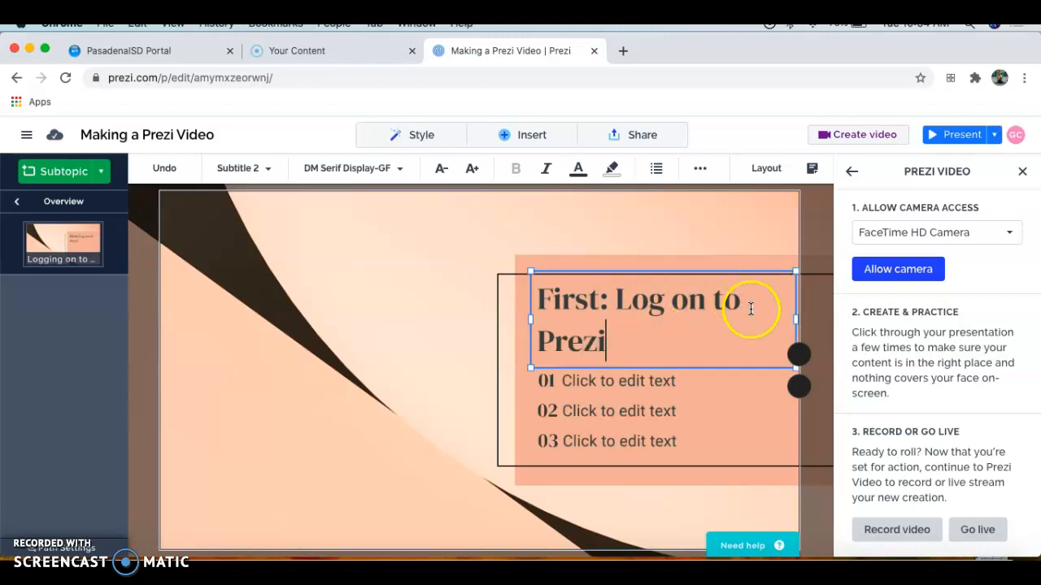
# Step: Shrink the "First: Log on to Prezi" heading onto one line, reposition it above the numbered list, and return to the overview
pyautogui.moveTo(533, 271); pyautogui.dragTo(588, 292)
pyautogui.moveTo(575, 331); pyautogui.dragTo(556, 330)
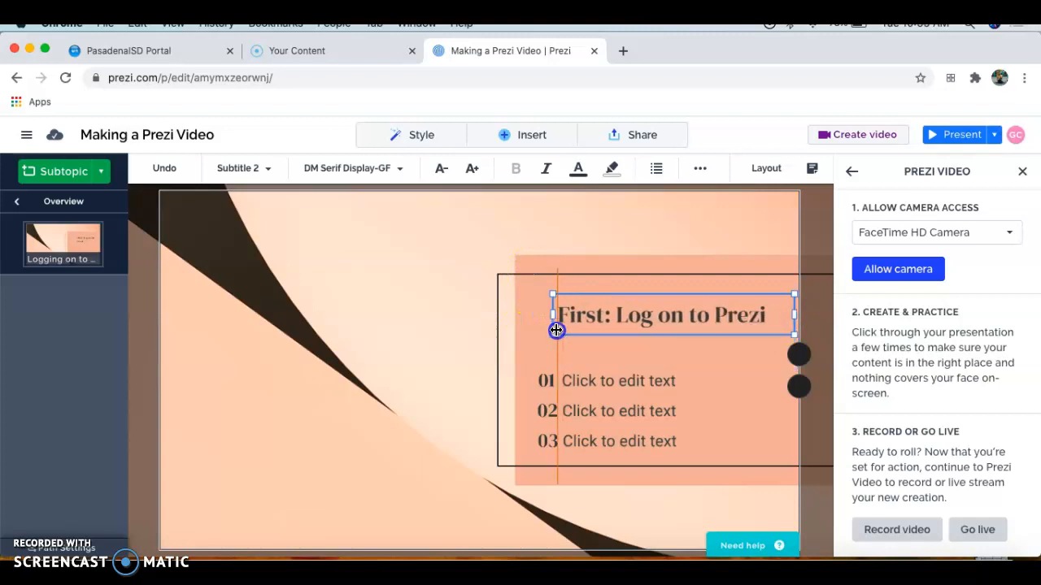
pyautogui.moveTo(646, 299); pyautogui.dragTo(620, 286)
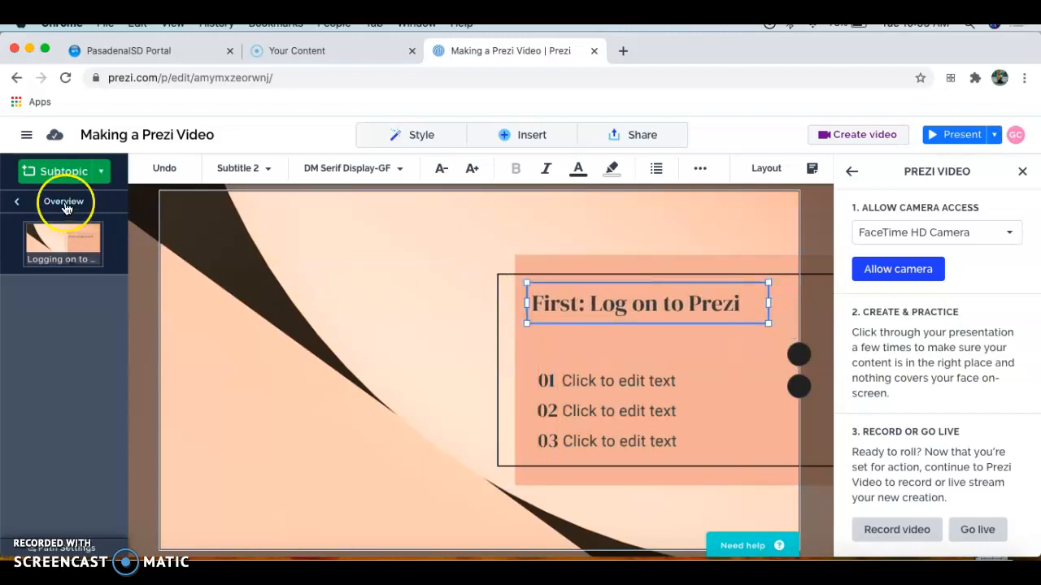
pyautogui.click(65, 203)
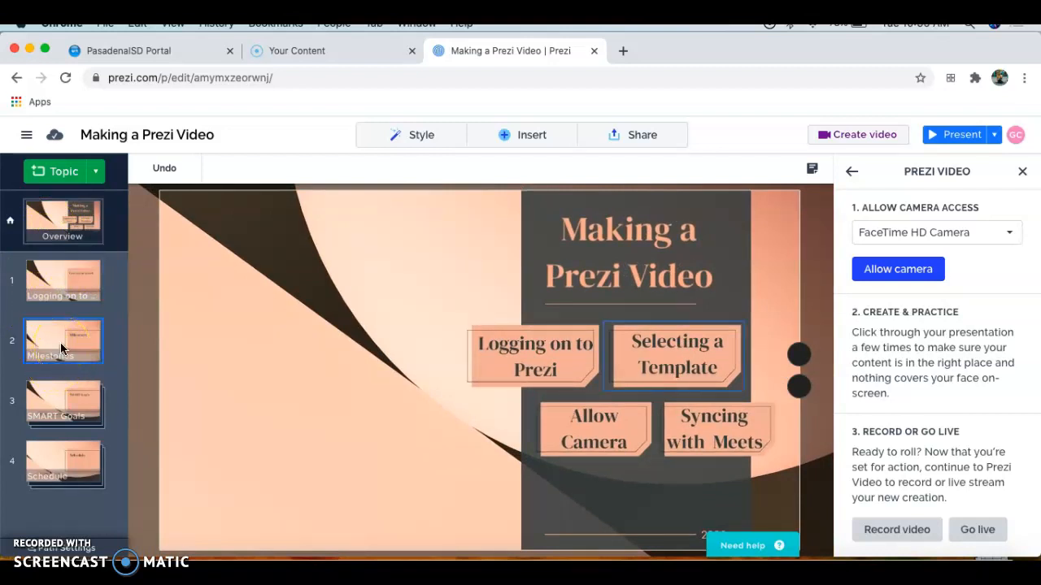
# Step: Replace the "Milestones" heading on the second topic's slide with "Selecting a Template"
pyautogui.click(60, 342)
pyautogui.click(506, 321)
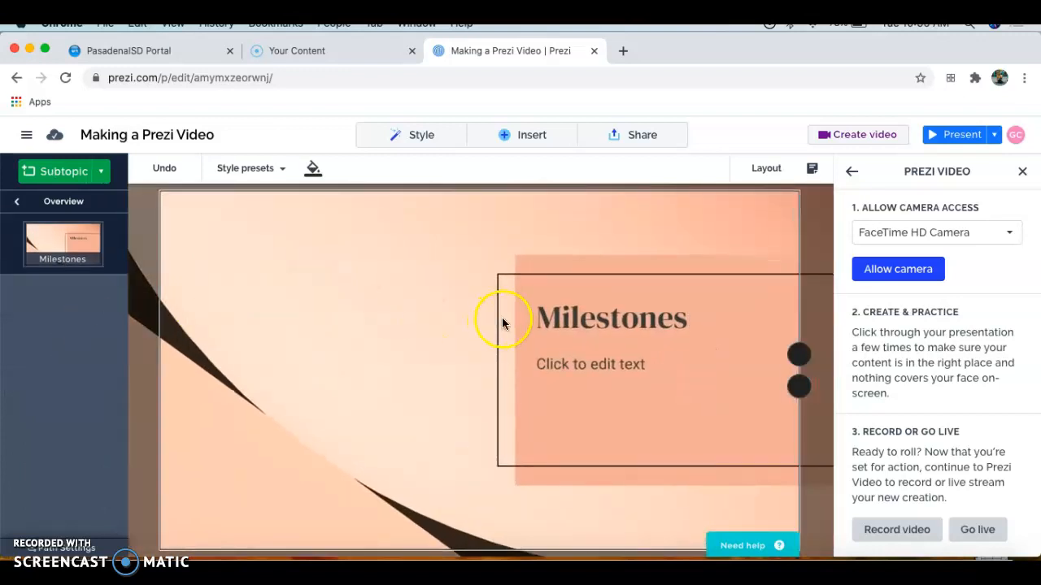
pyautogui.doubleClick(600, 326)
pyautogui.write('S')
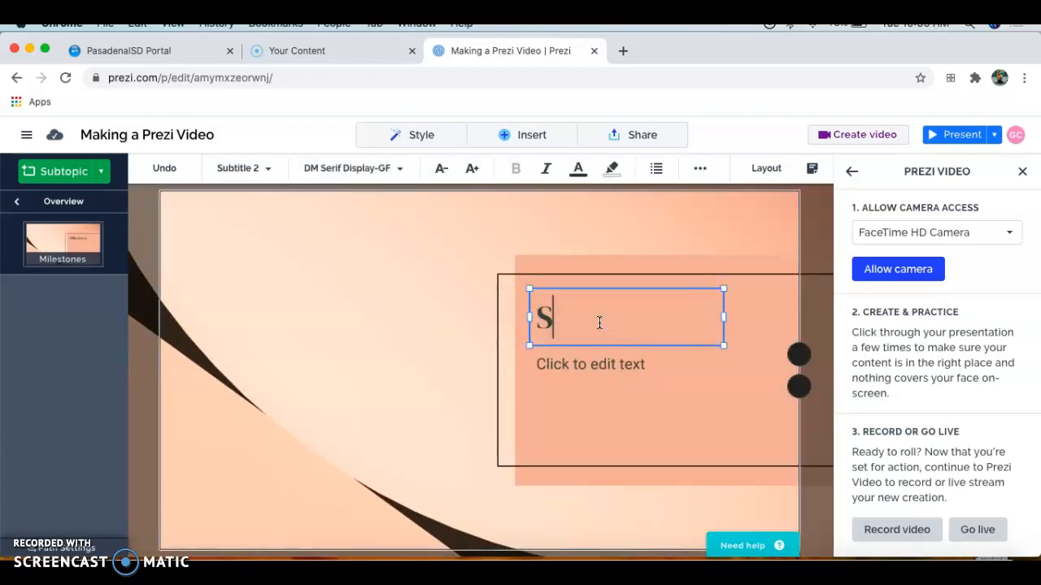
pyautogui.write('electing a ')
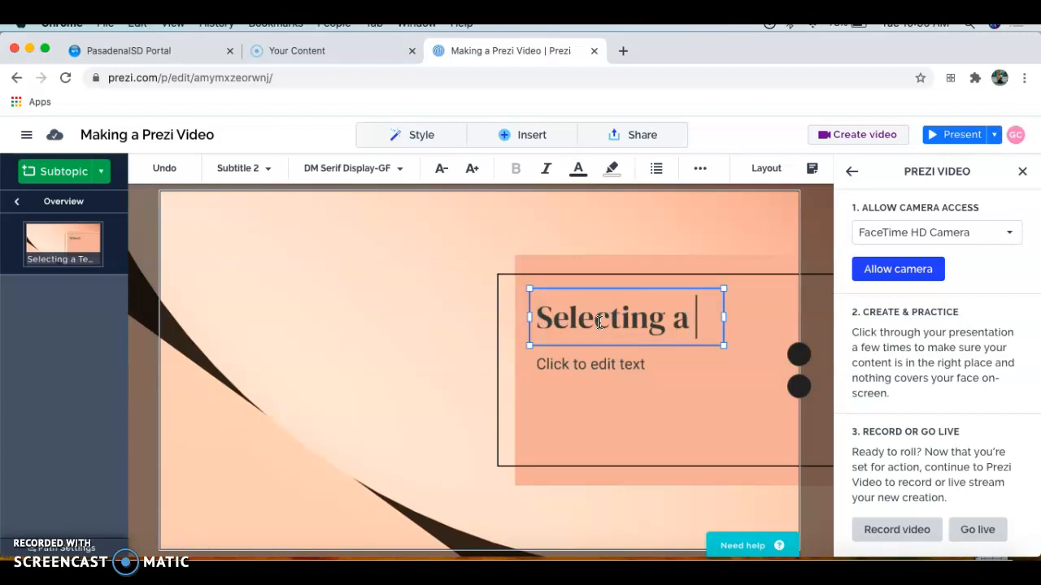
pyautogui.write('Template')
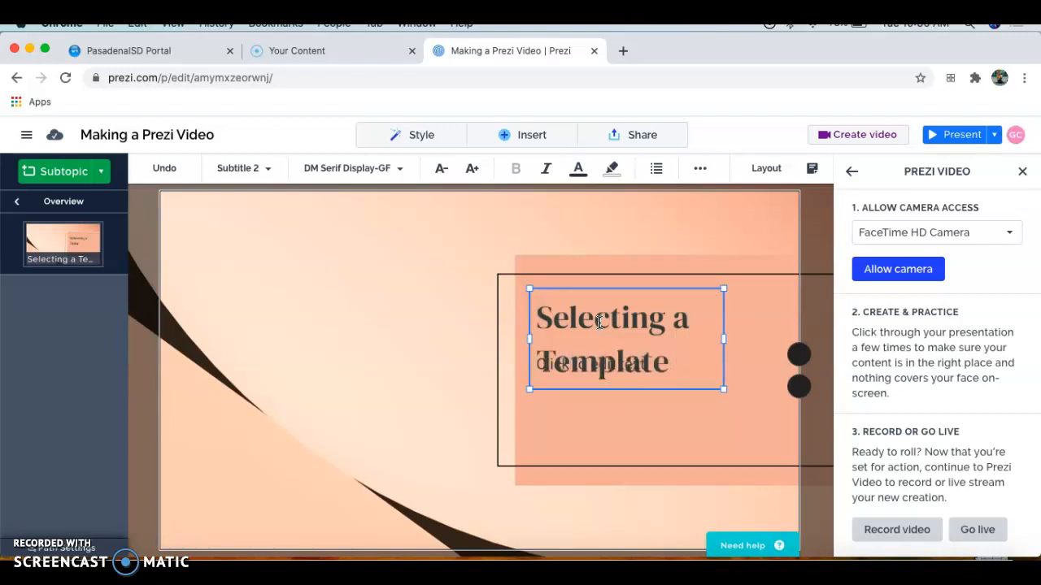
# Step: Resize the "Selecting a Template" heading to fit on one line above the body text, and return to the overview
pyautogui.moveTo(724, 337)
pyautogui.mouseDown()
pyautogui.moveTo(763, 318)
pyautogui.moveTo(822, 311)
pyautogui.moveTo(722, 334)
pyautogui.mouseUp()
pyautogui.moveTo(722, 388); pyautogui.dragTo(782, 313)
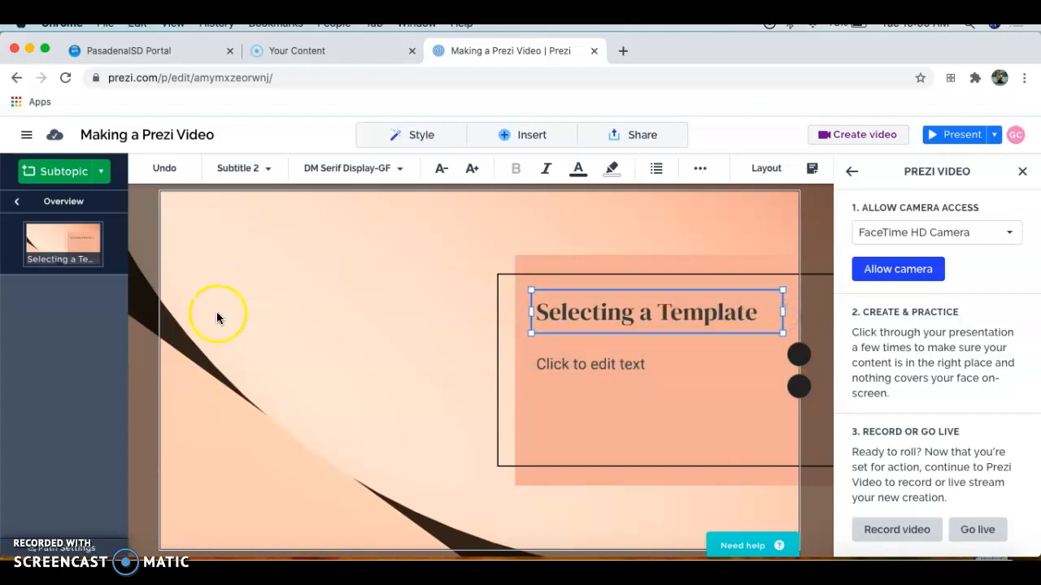
pyautogui.click(65, 202)
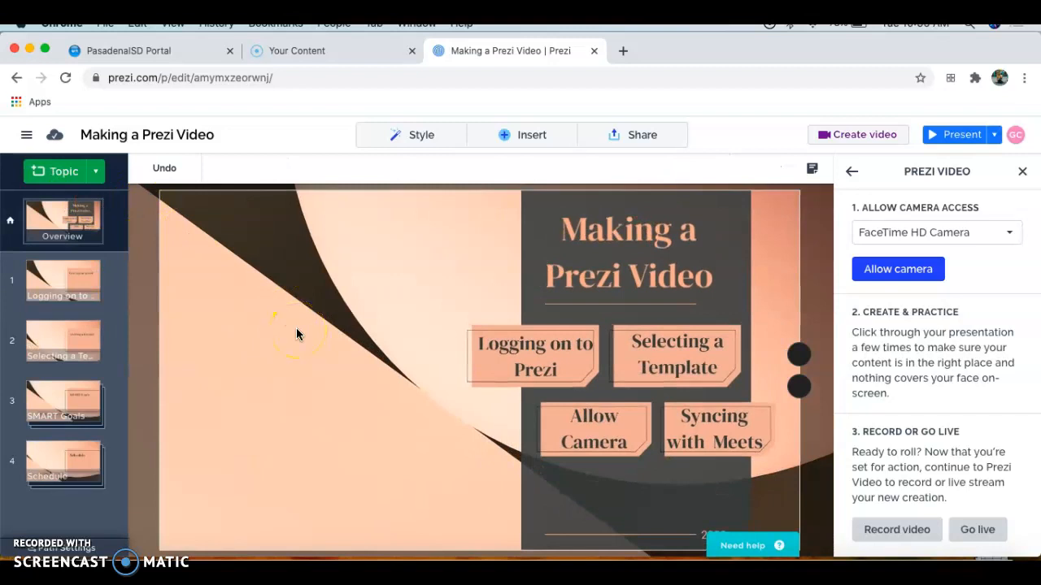
# Step: Delete the Milestone 2 and Milestone 1 subtopics from the SMART Goals topic slide
pyautogui.click(52, 416)
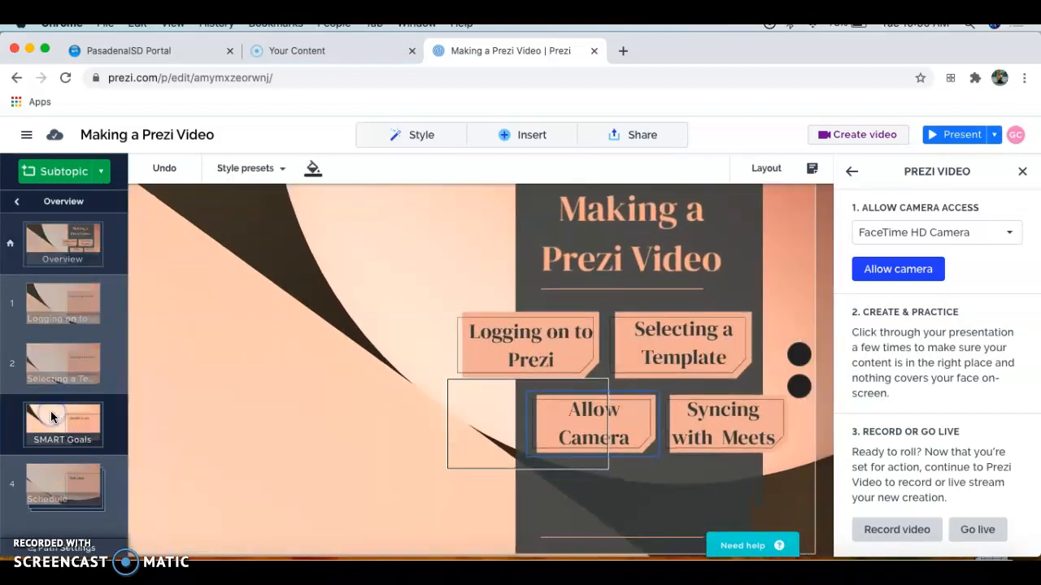
pyautogui.click(293, 488)
pyautogui.click(398, 485)
pyautogui.click(305, 496)
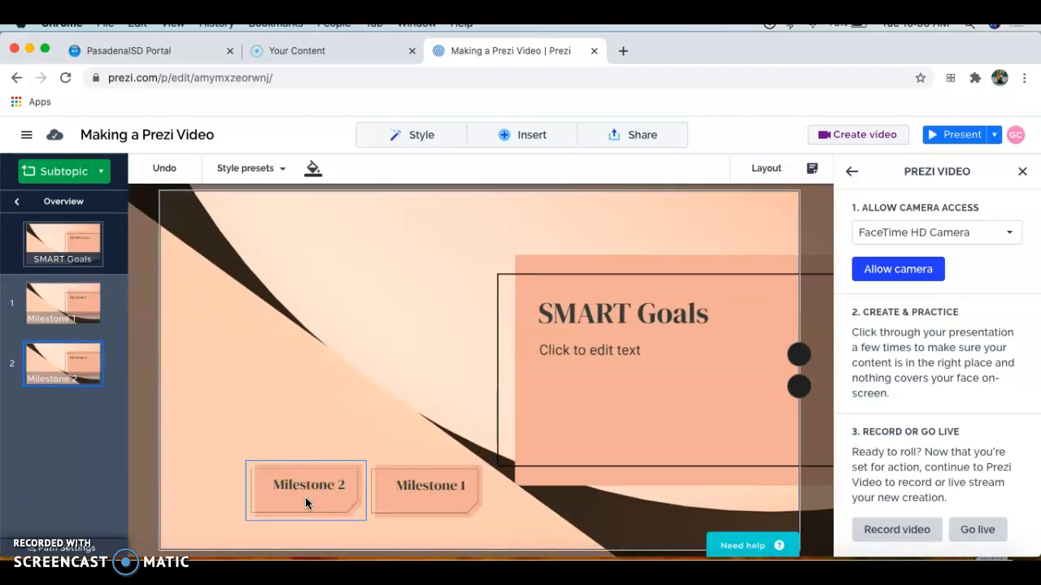
pyautogui.click(63, 200)
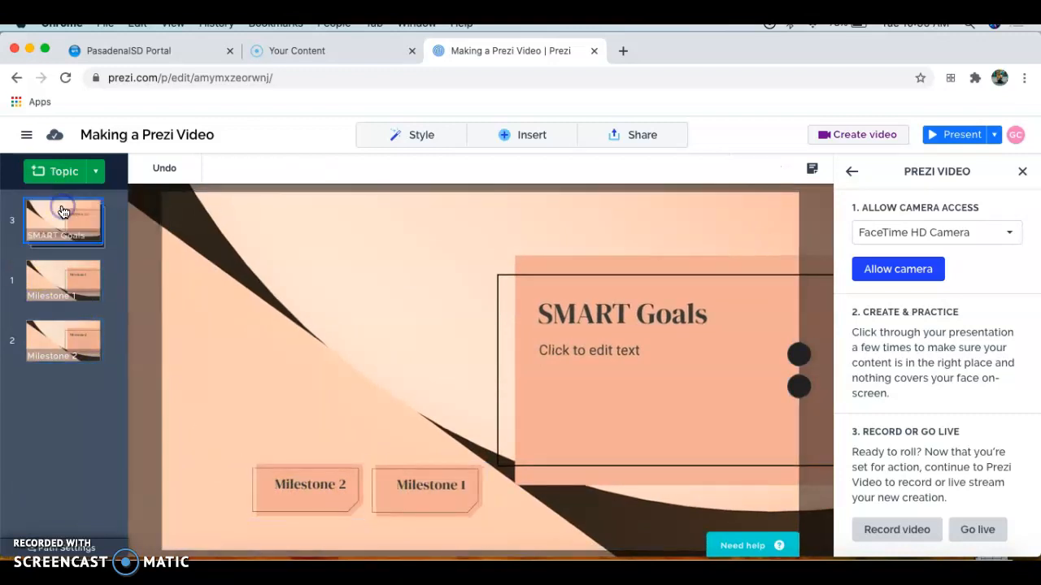
pyautogui.click(64, 210)
pyautogui.click(77, 397)
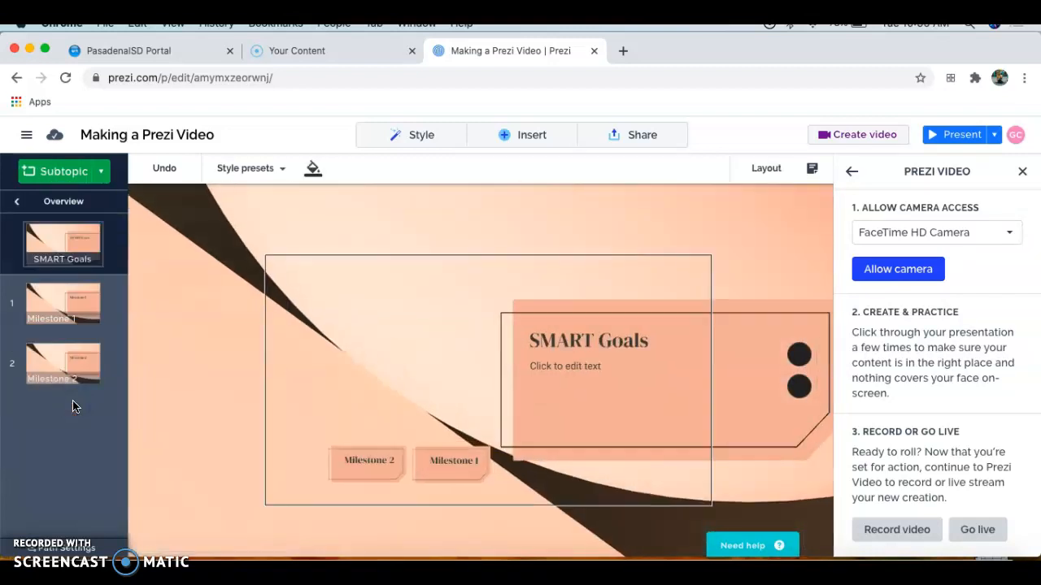
pyautogui.click(308, 498)
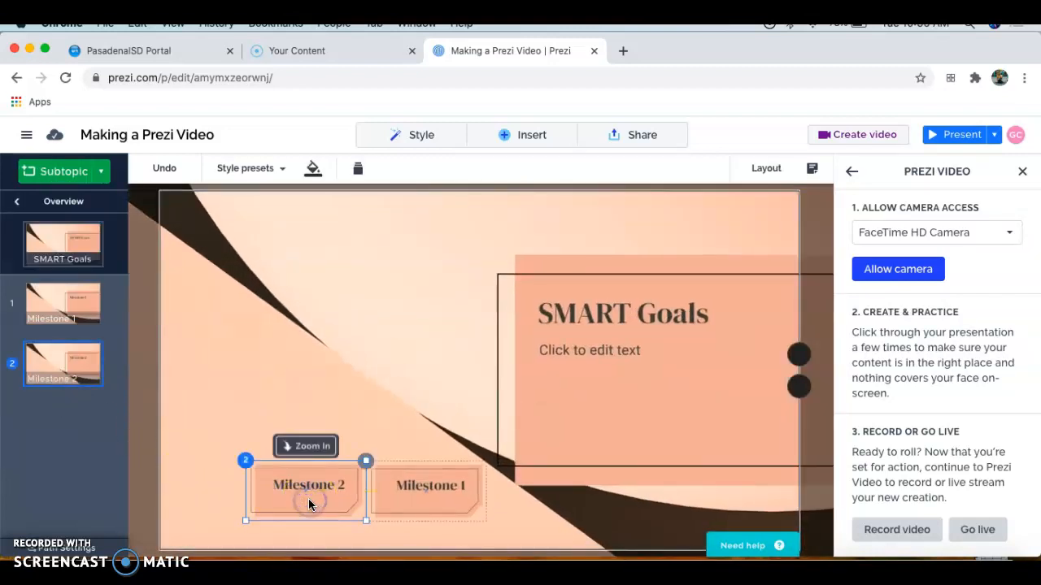
pyautogui.press('Delete')
pyautogui.click(408, 485)
pyautogui.press('Delete')
# Step: Replace the "SMART Goals" heading with "Allowing Camera" and widen its text box so it fits on one line
pyautogui.click(581, 331)
pyautogui.click(583, 323)
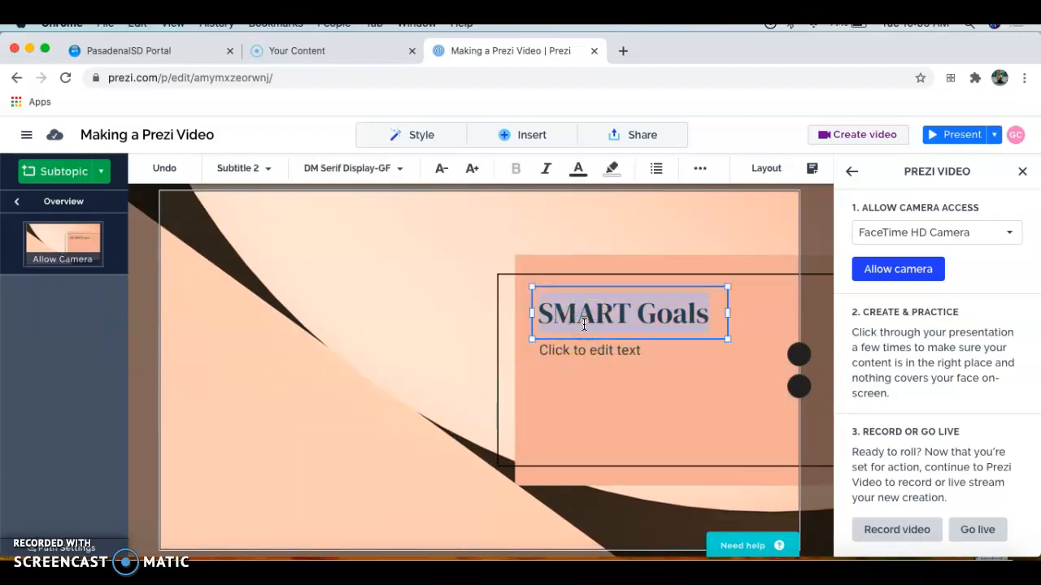
pyautogui.write('Allow')
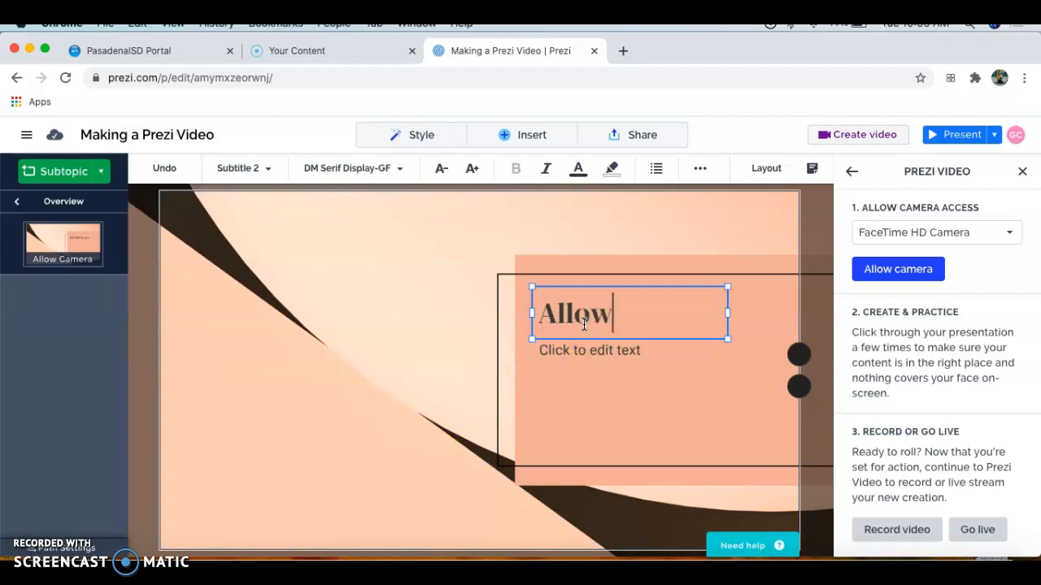
pyautogui.write('ing Camera')
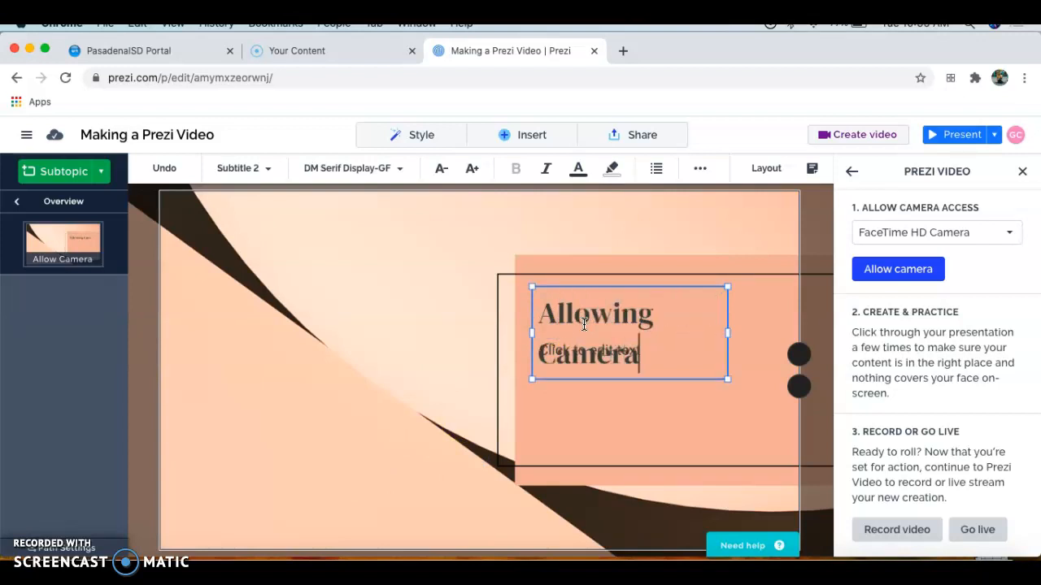
pyautogui.moveTo(727, 333); pyautogui.dragTo(791, 295)
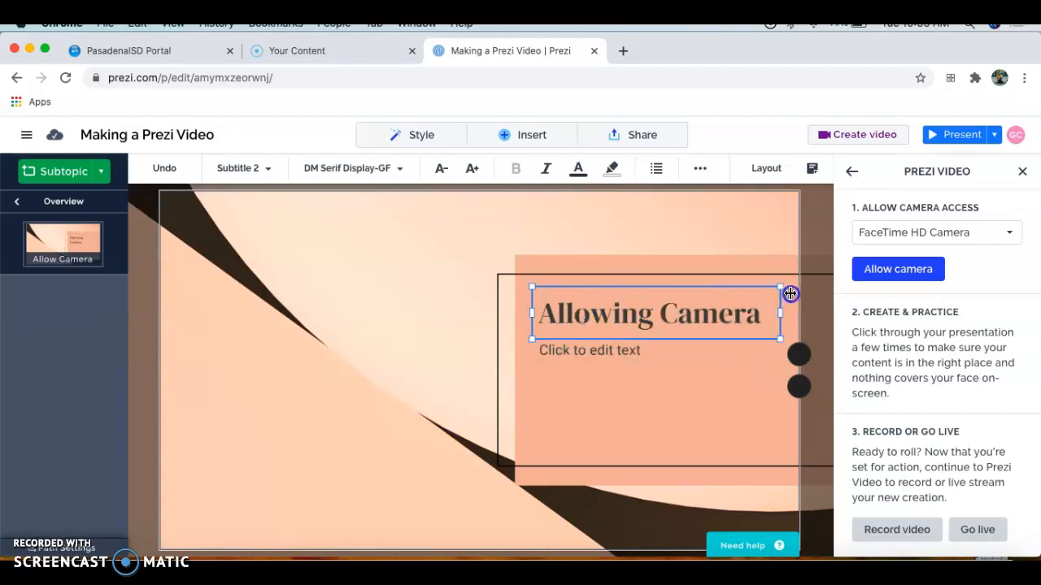
# Step: Delete the placeholder body text below the "Allowing Camera" heading and return to the overview
pyautogui.click(599, 364)
pyautogui.click(601, 354)
pyautogui.press('Delete')
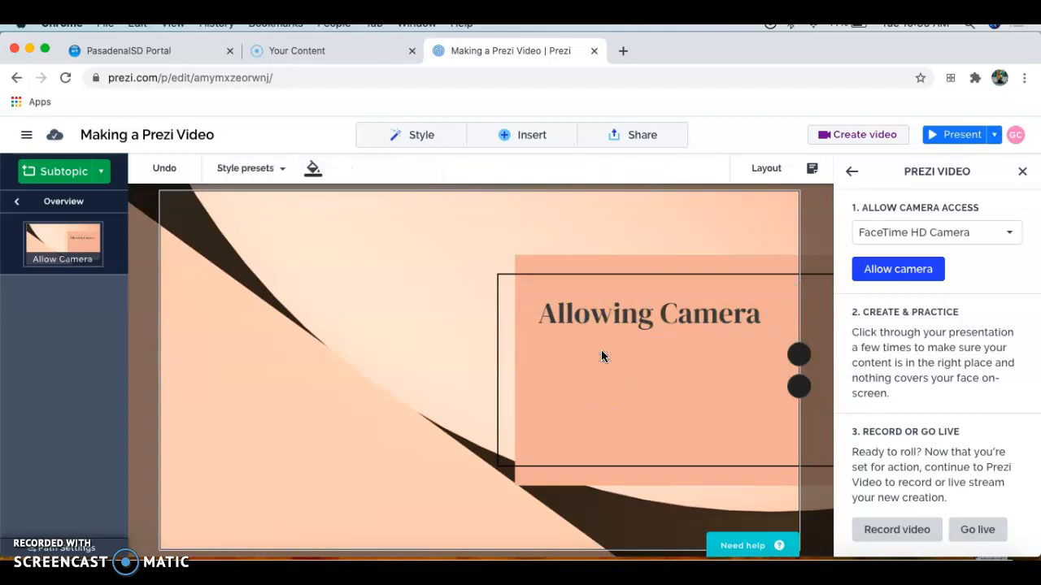
pyautogui.click(62, 201)
# Step: Replace the "Schedule" heading on the fourth topic's slide with "Syncing with Meets"
pyautogui.click(68, 467)
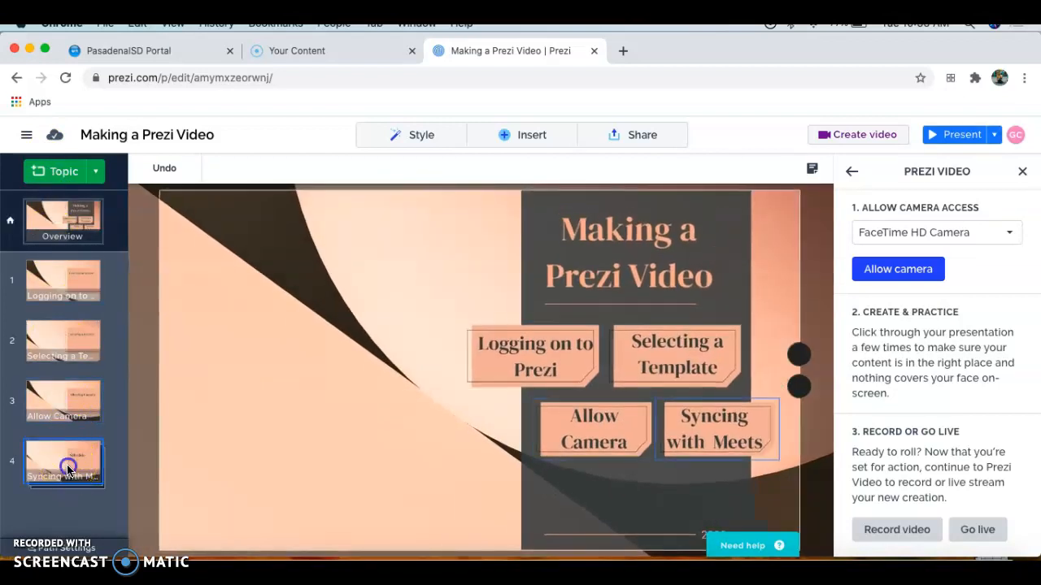
pyautogui.click(654, 316)
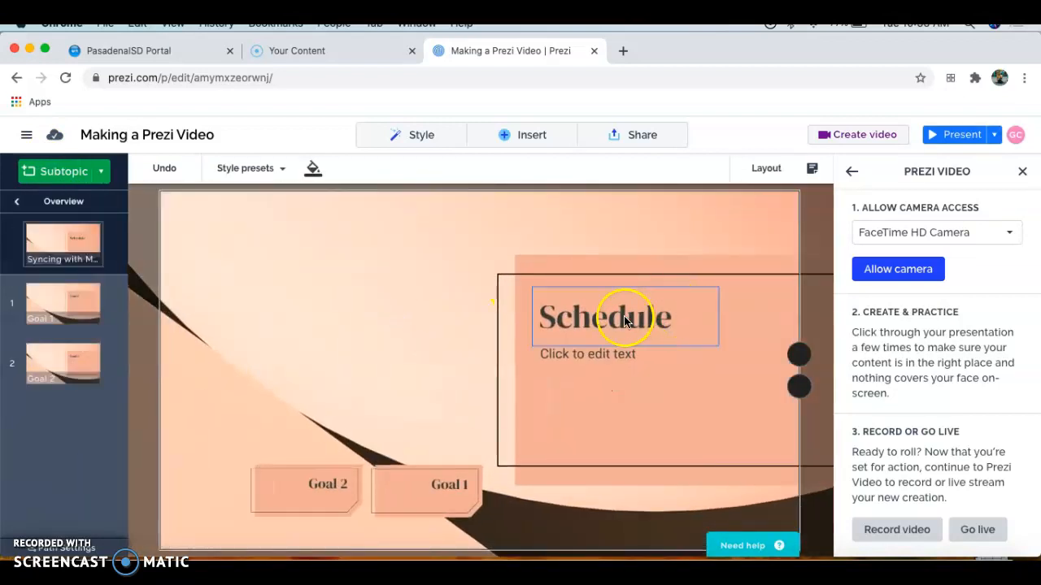
pyautogui.doubleClick(625, 317)
pyautogui.write('ync')
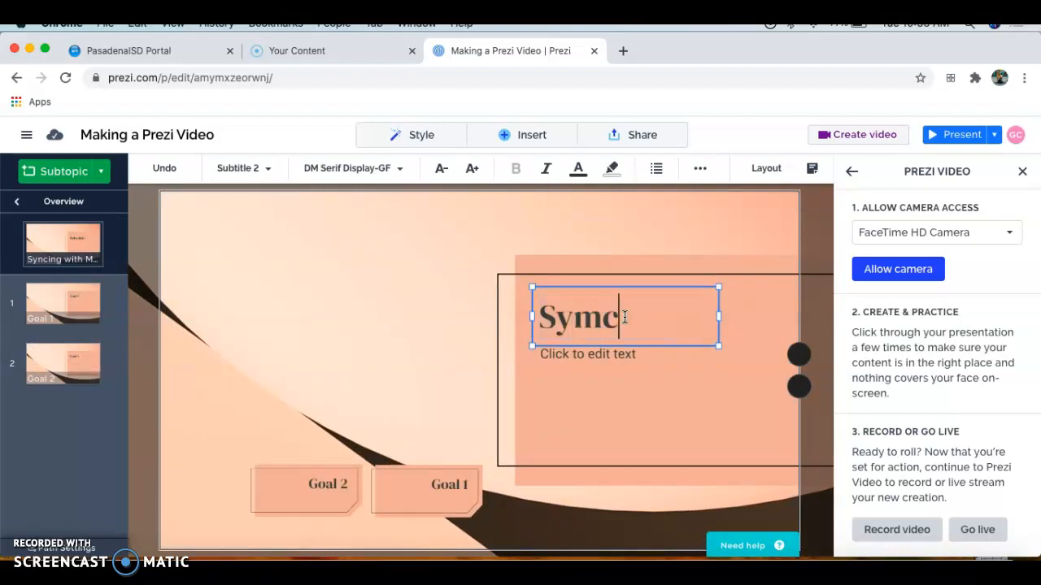
pyautogui.press('BackSpace')
pyautogui.press('BackSpace')
pyautogui.write('ncing with Meets')
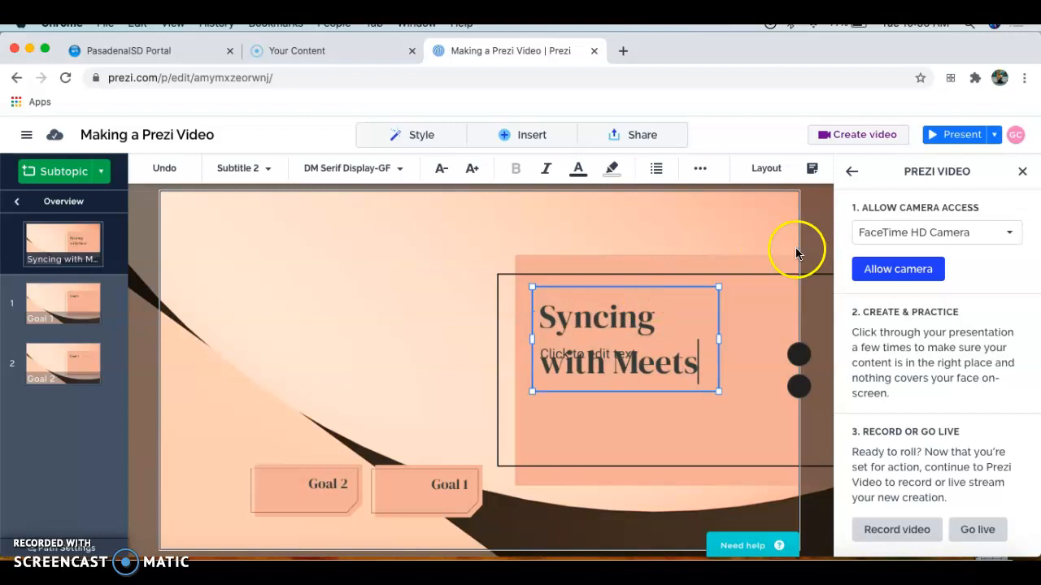
# Step: Shrink the "Syncing with Meets" heading, widen its text box to fit one line, and move it up off the placeholder text
pyautogui.moveTo(719, 286); pyautogui.dragTo(674, 315)
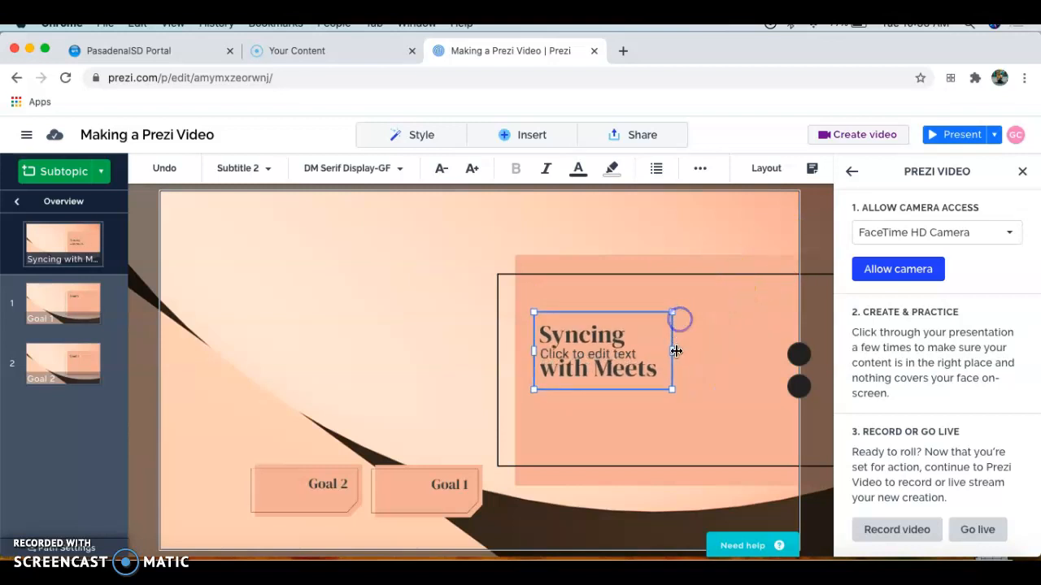
pyautogui.moveTo(670, 353); pyautogui.dragTo(767, 337)
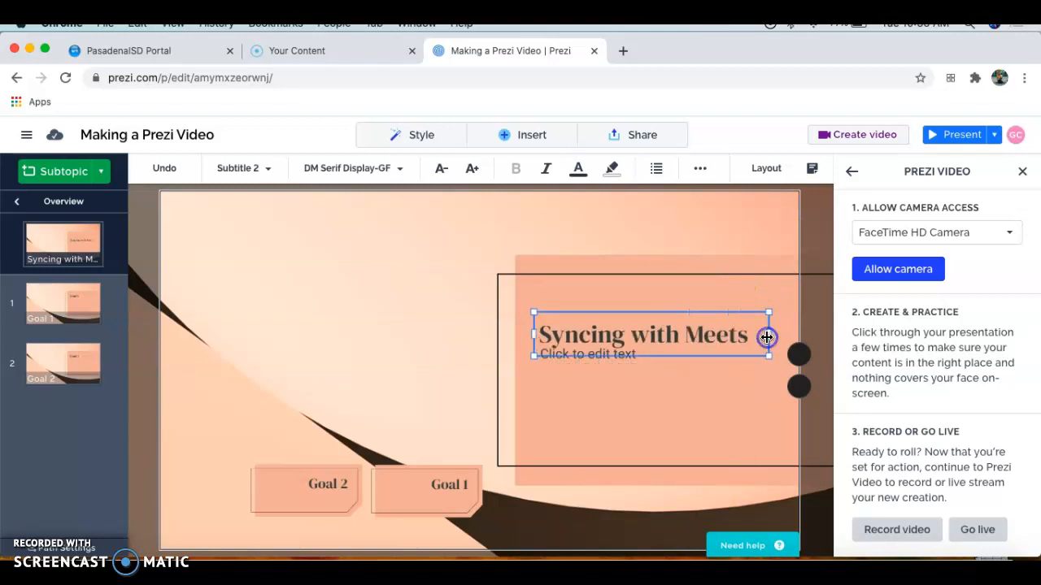
pyautogui.moveTo(721, 314); pyautogui.dragTo(713, 288)
# Step: Delete the placeholder body text below the "Syncing with Meets" heading
pyautogui.click(616, 354)
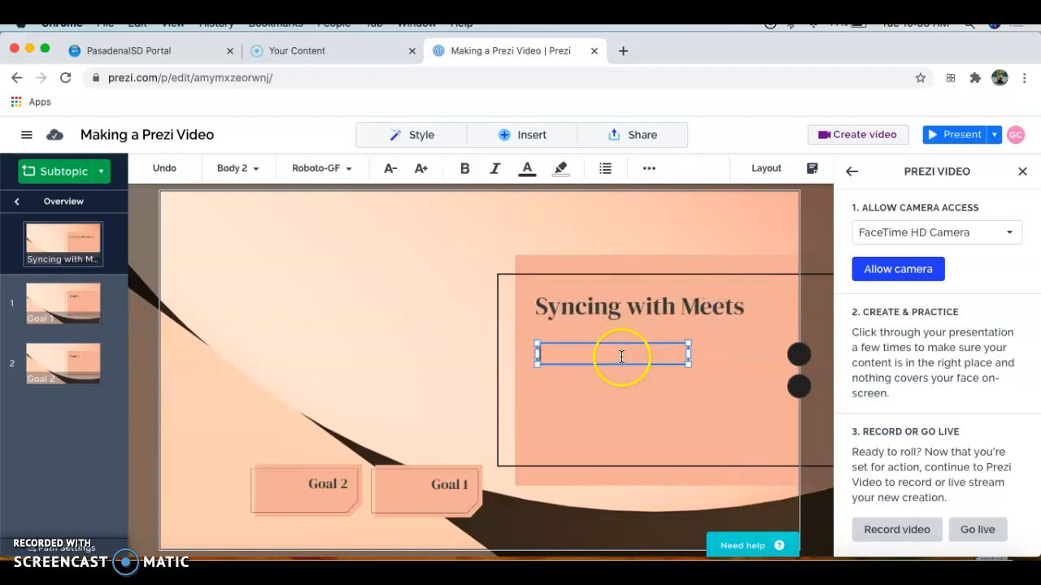
pyautogui.click(620, 382)
pyautogui.click(595, 353)
pyautogui.press('Delete')
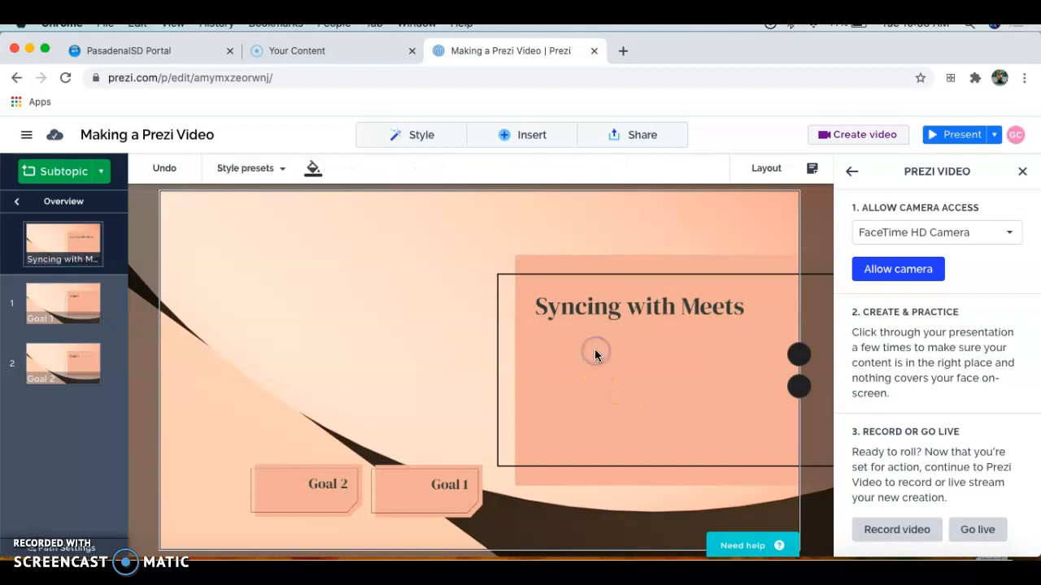
# Step: Look over the Goal 1 and Goal 2 subtopics on the Syncing with Meets slide and return to the overview
pyautogui.click(414, 487)
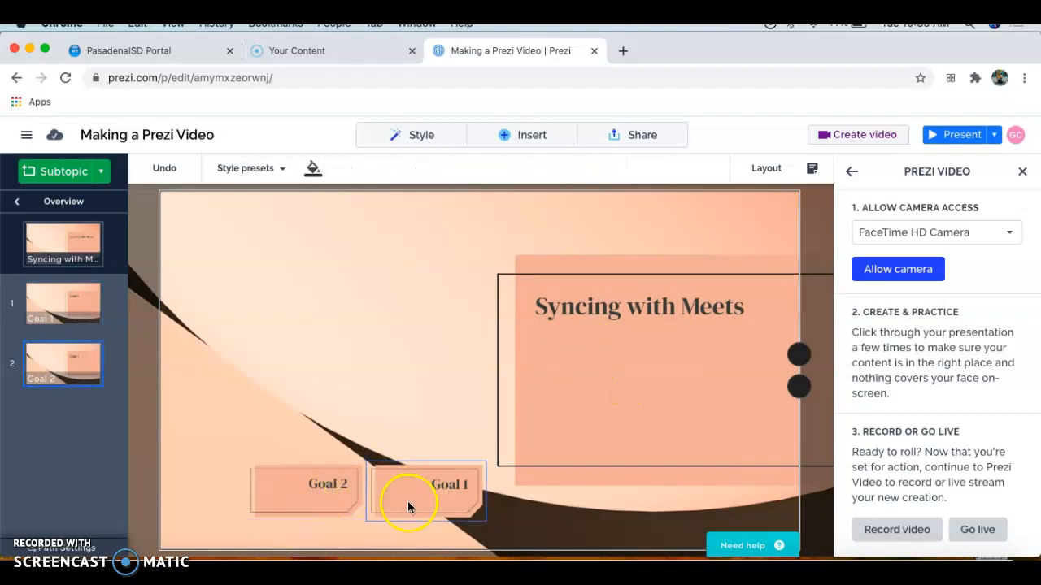
pyautogui.click(309, 485)
pyautogui.click(398, 494)
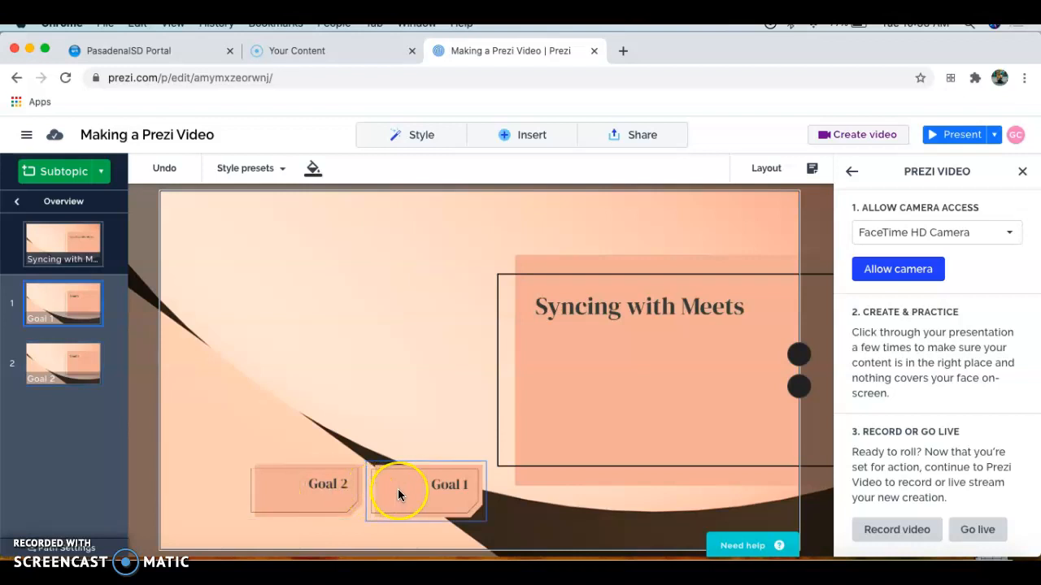
pyautogui.click(697, 284)
pyautogui.click(476, 425)
pyautogui.click(431, 483)
pyautogui.click(60, 210)
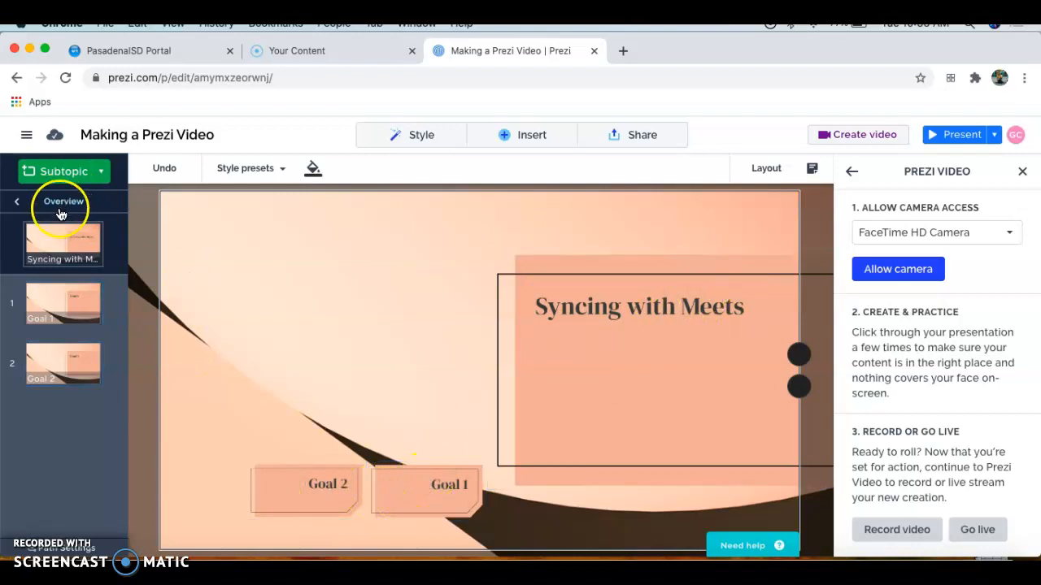
pyautogui.click(59, 211)
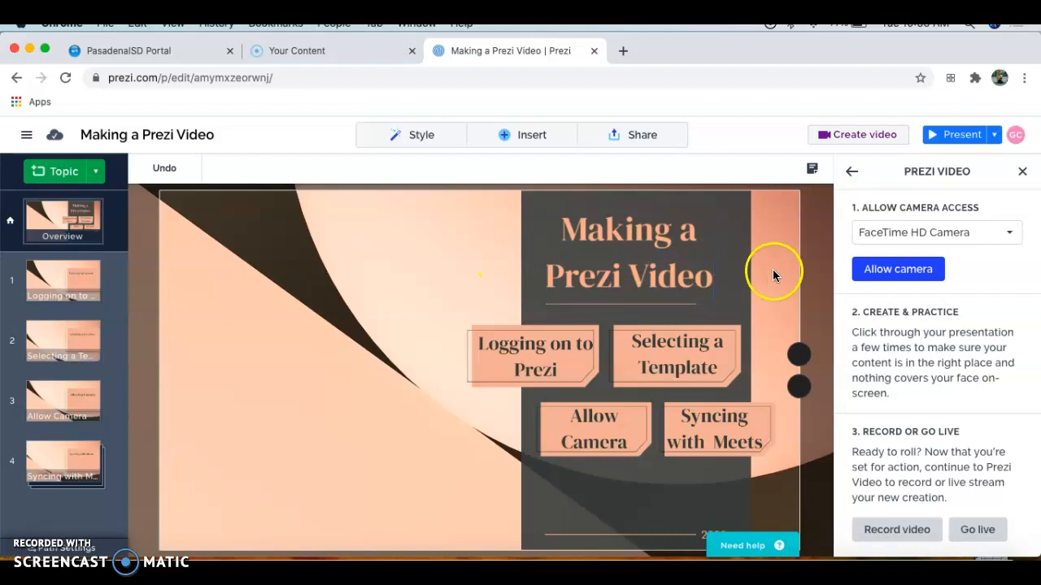
# Step: Choose the FaceTime HD Camera for the Prezi video and allow camera access to show its live feed behind the overview
pyautogui.click(924, 234)
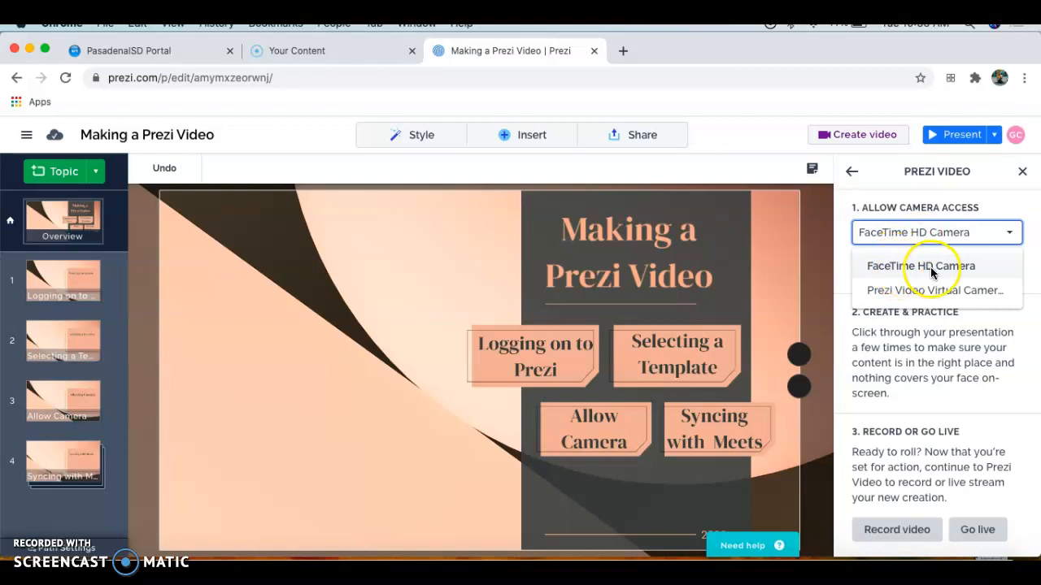
pyautogui.click(930, 268)
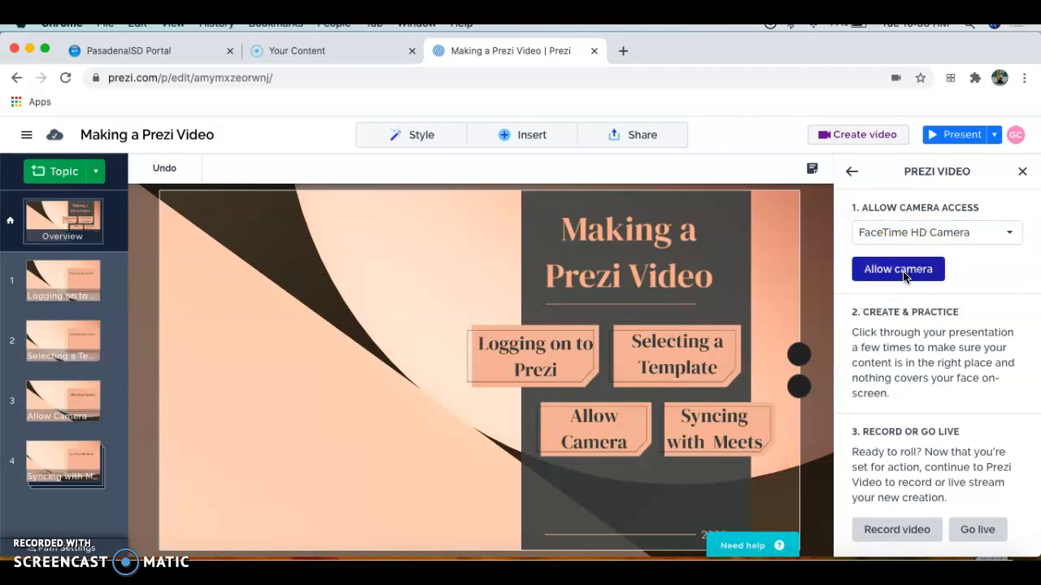
pyautogui.click(903, 275)
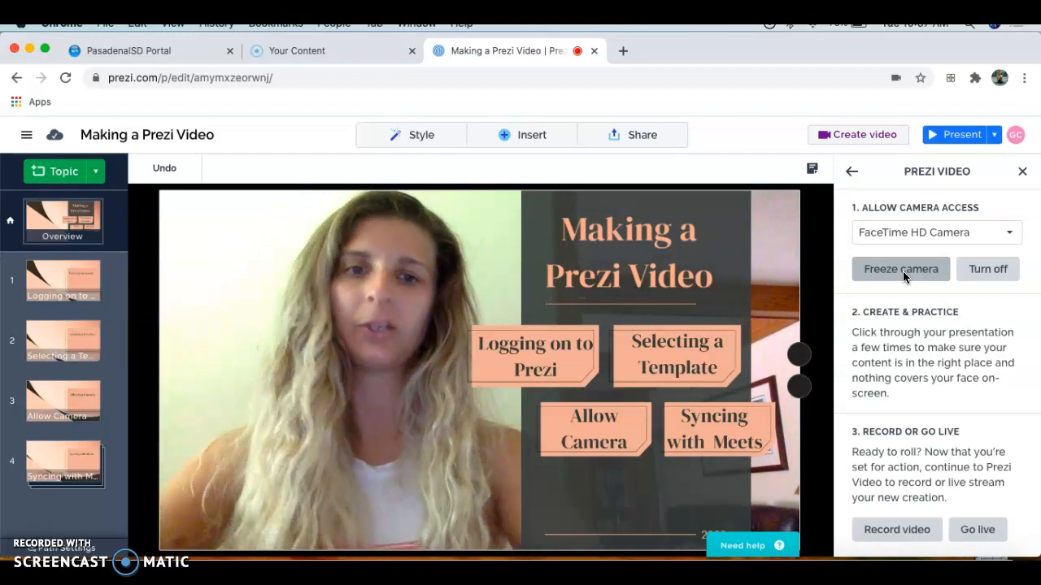
# Step: Clear the selection of the Allow Camera topic on the overview and continue to recording the presentation as a video
pyautogui.click(599, 418)
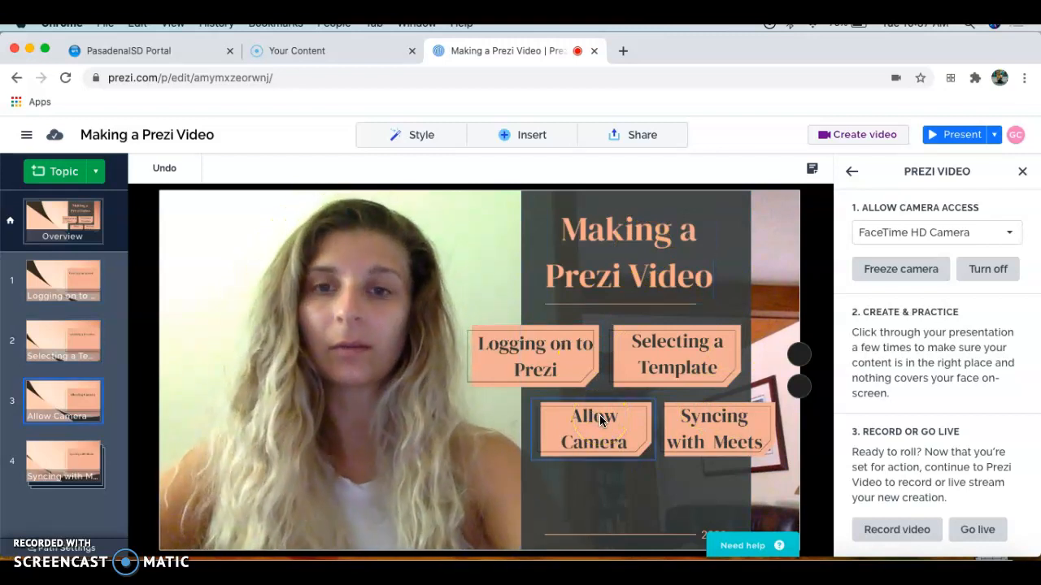
pyautogui.press('Escape')
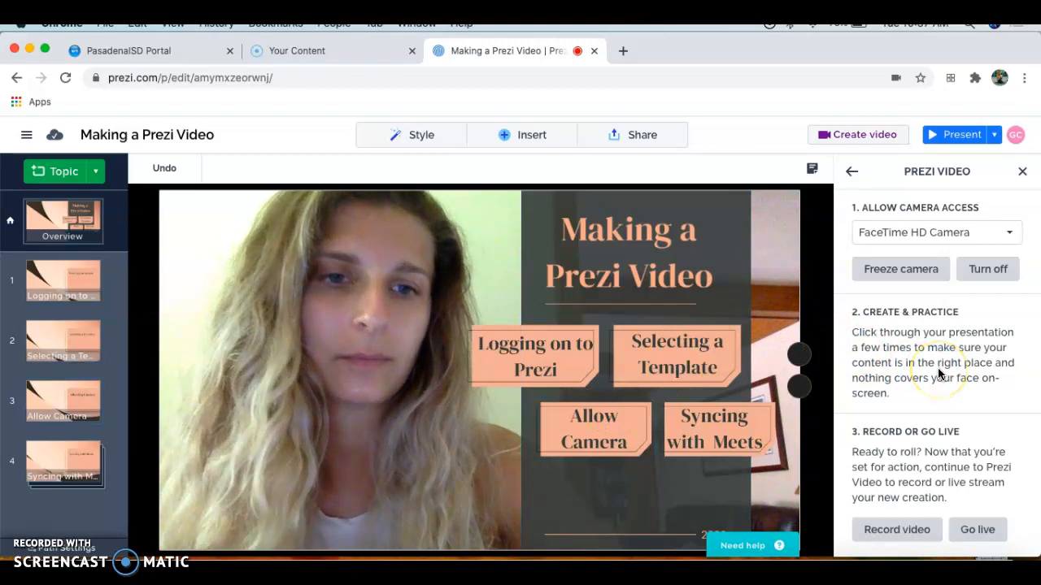
pyautogui.click(885, 530)
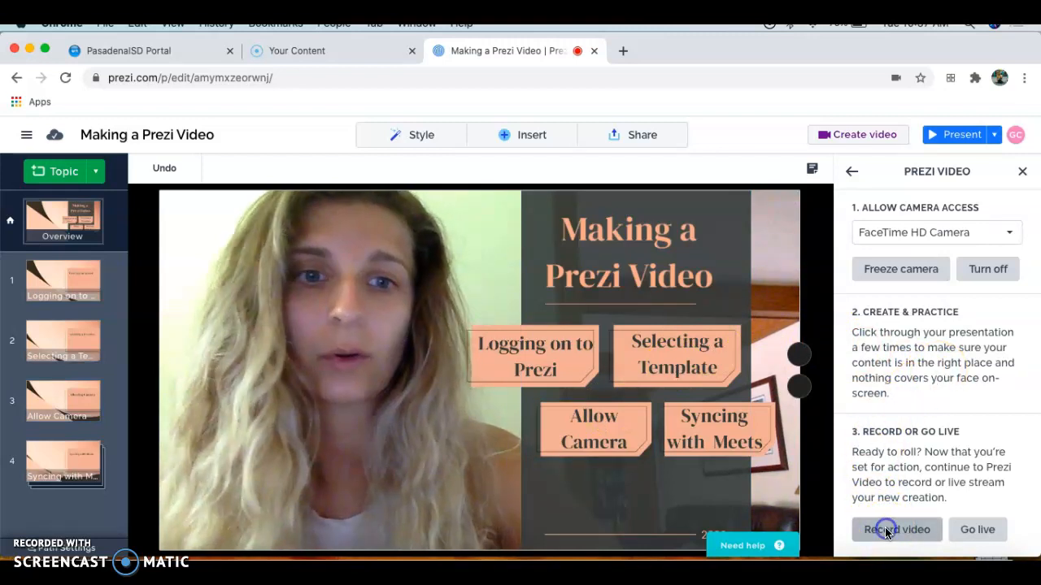